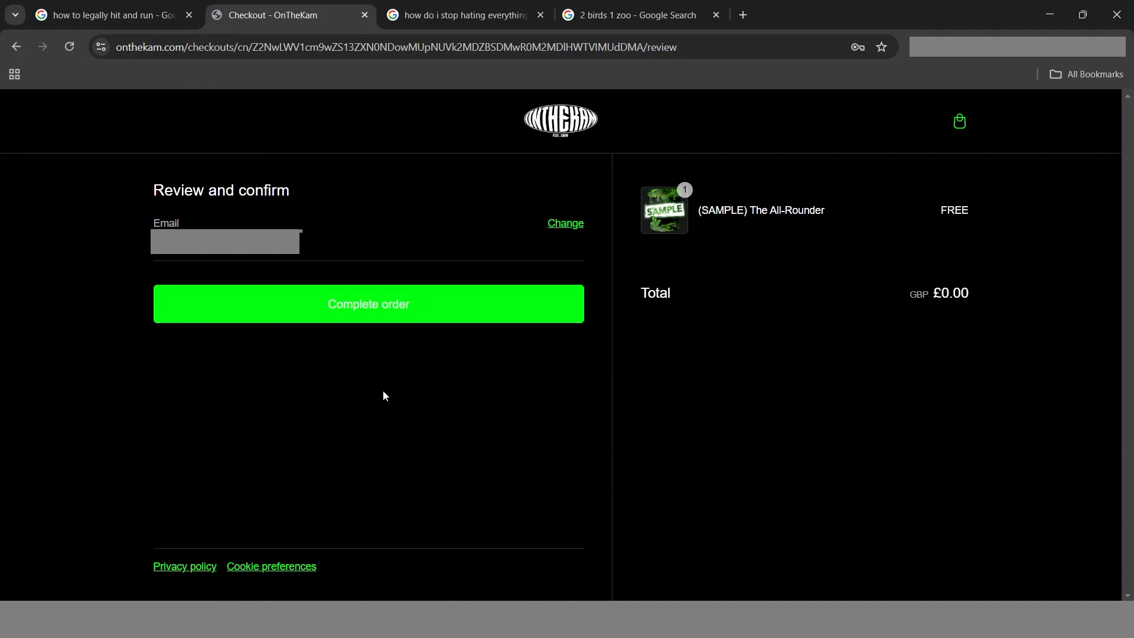
Complete the free order for the (SAMPLE) The All-Rounder pack
left_click(389, 307)
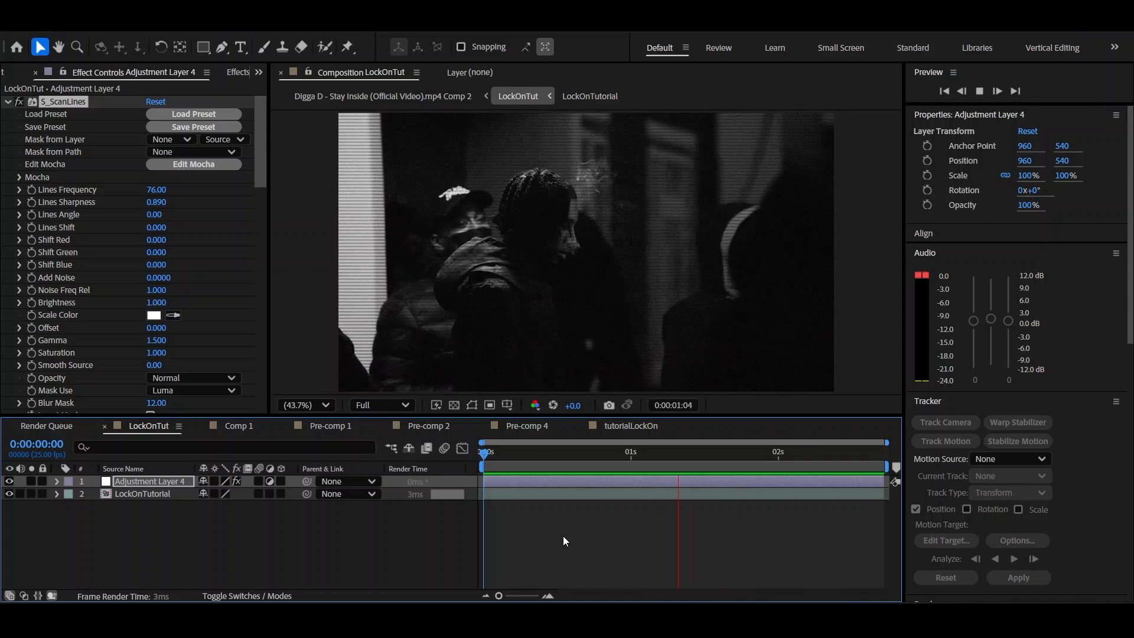
Set the Noise effect's amount on Adjustment Layer 4 to 10% and preview the LockOnTut composition
left_click_drag(263, 166, 276, 416)
left_click(156, 382)
type("1")
key("Return")
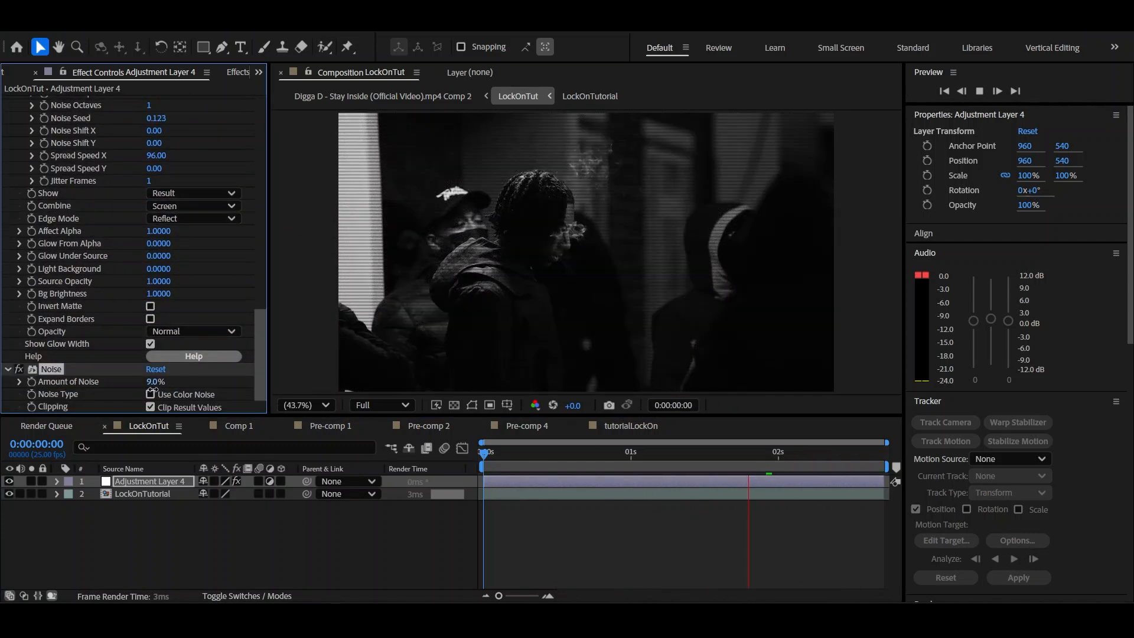
left_click(566, 547)
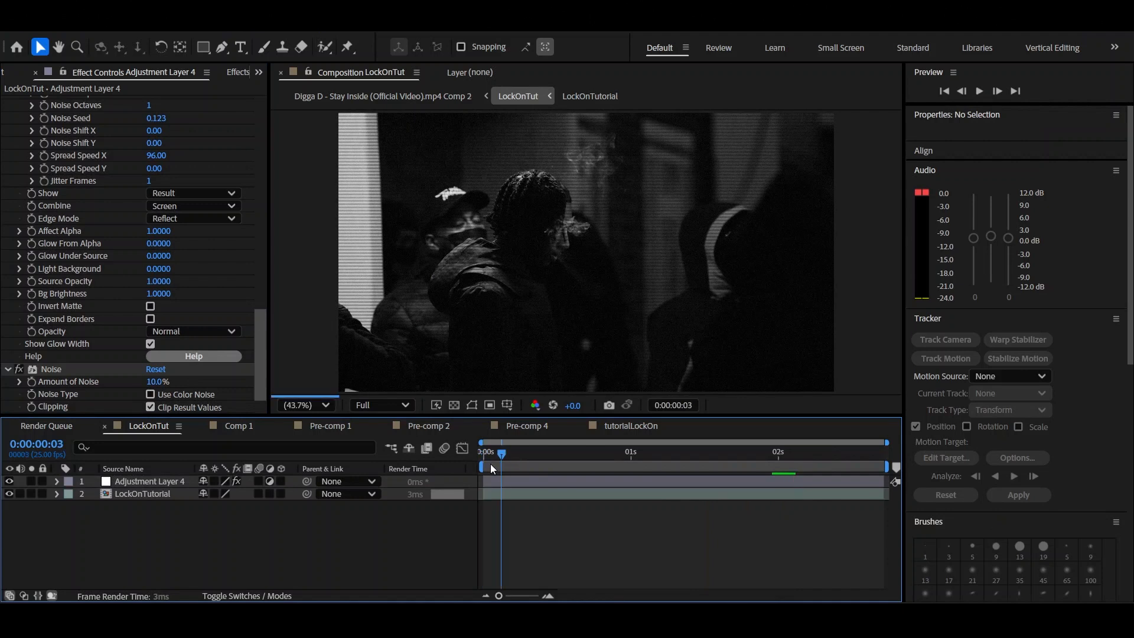
key("space")
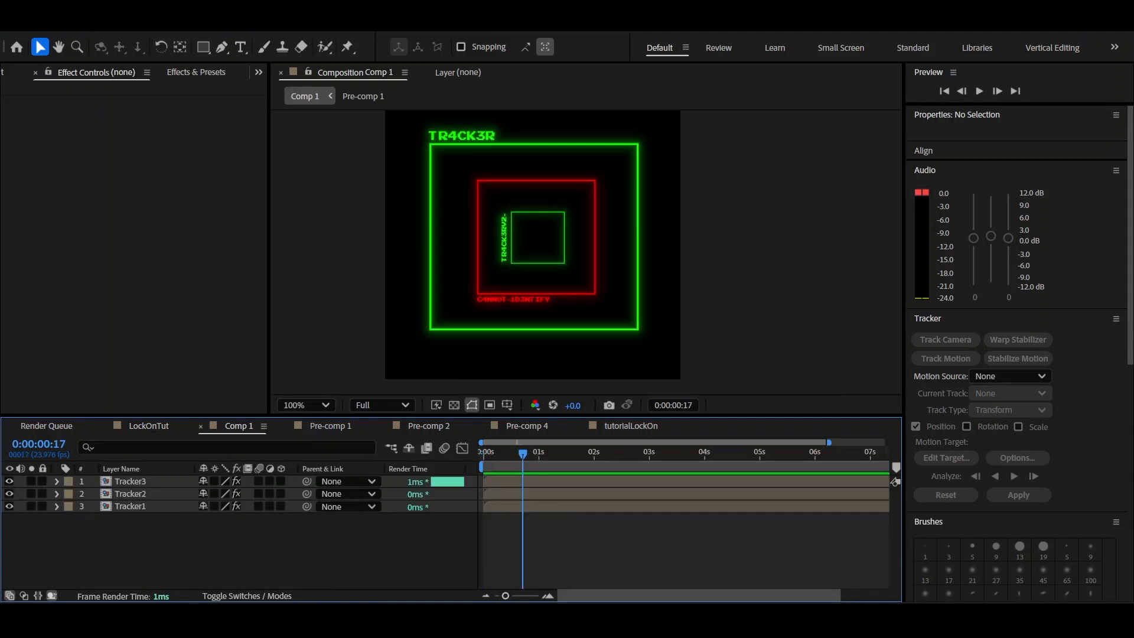
Create a new composition 500 px wide and 500 px high
left_click(90, 31)
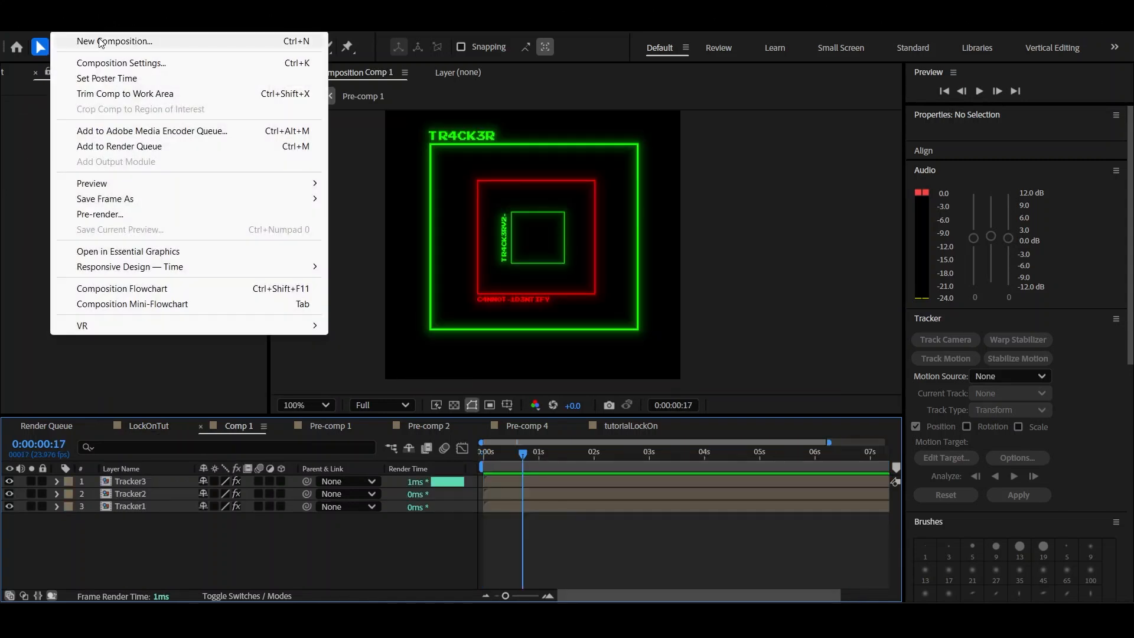
left_click(101, 41)
key("Tab")
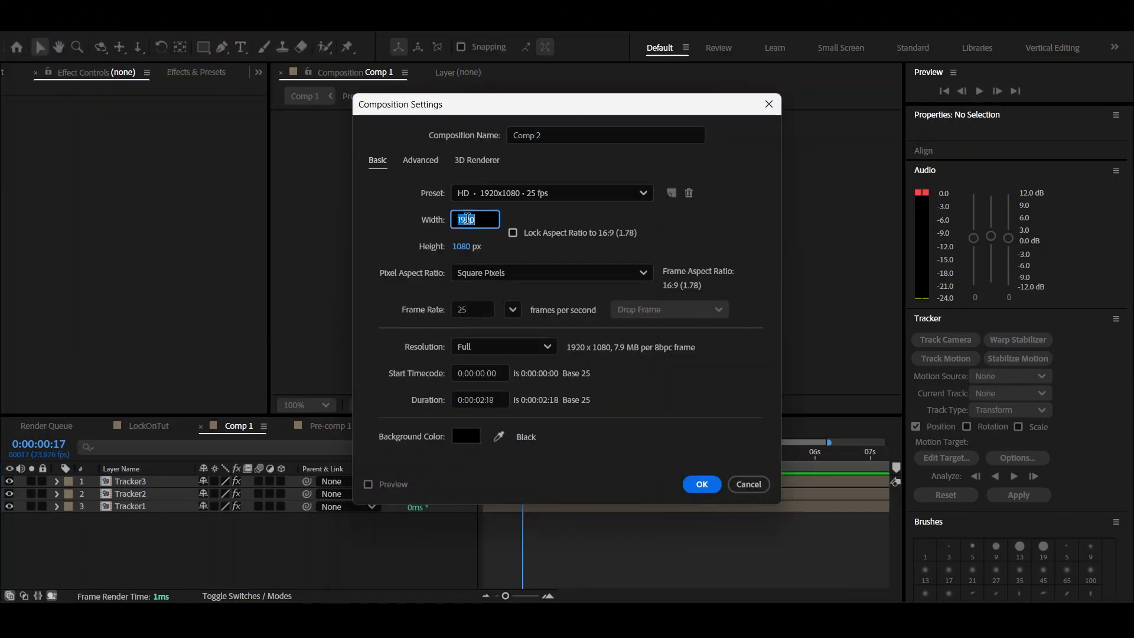
type("500")
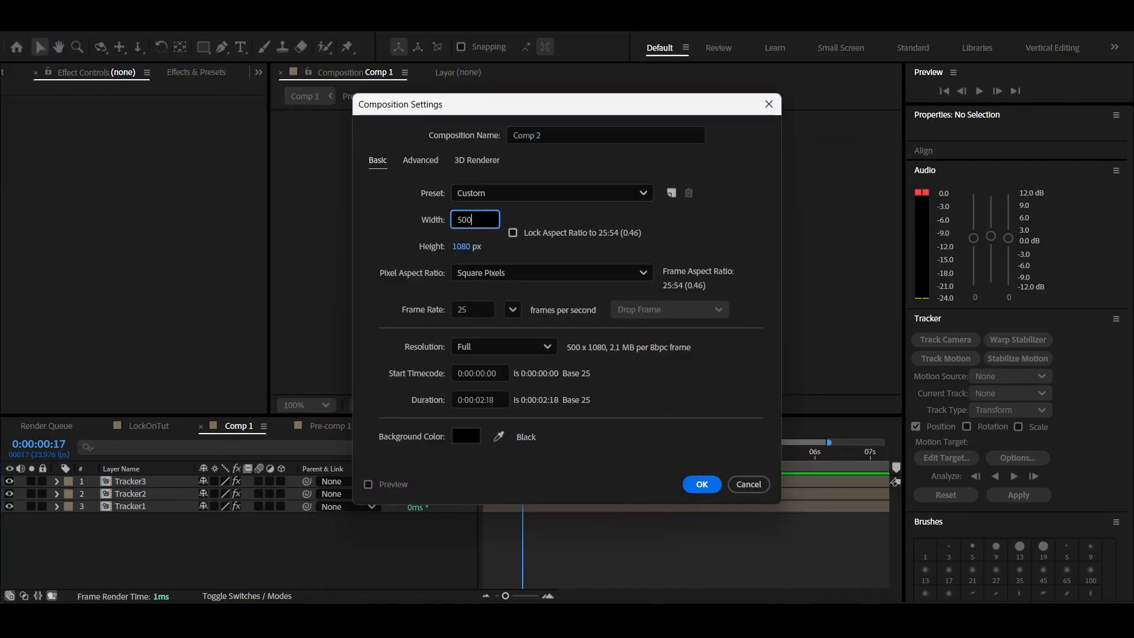
left_click(472, 247)
type("500")
key("Return")
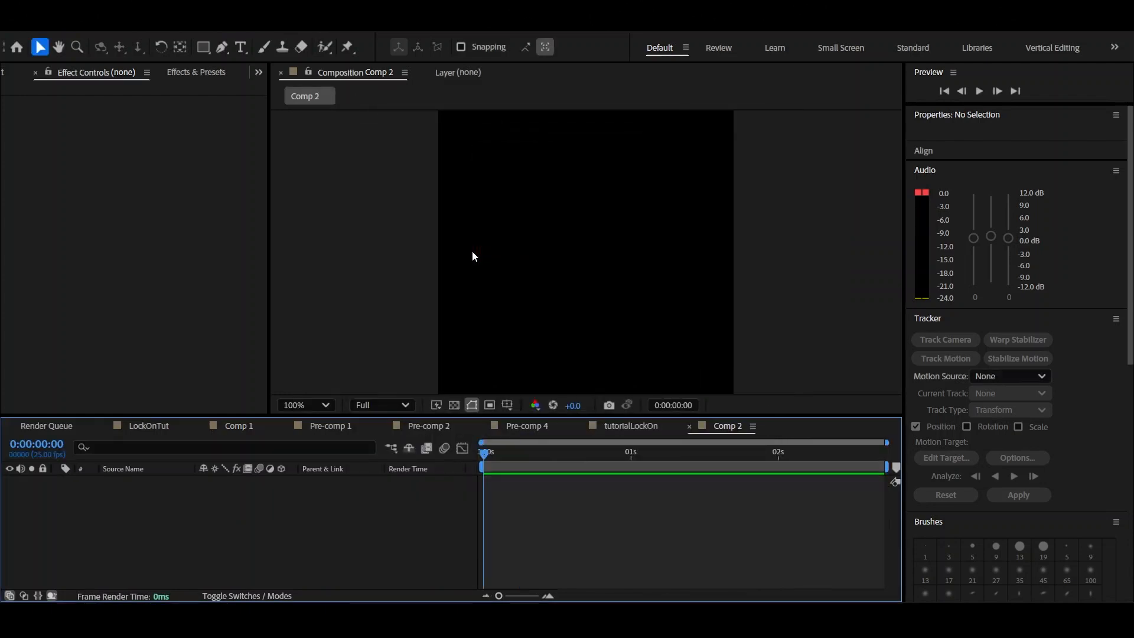
Draw a square outline about 322 × 322 px with a red 3 px stroke and no fill in the composition
left_click(204, 51)
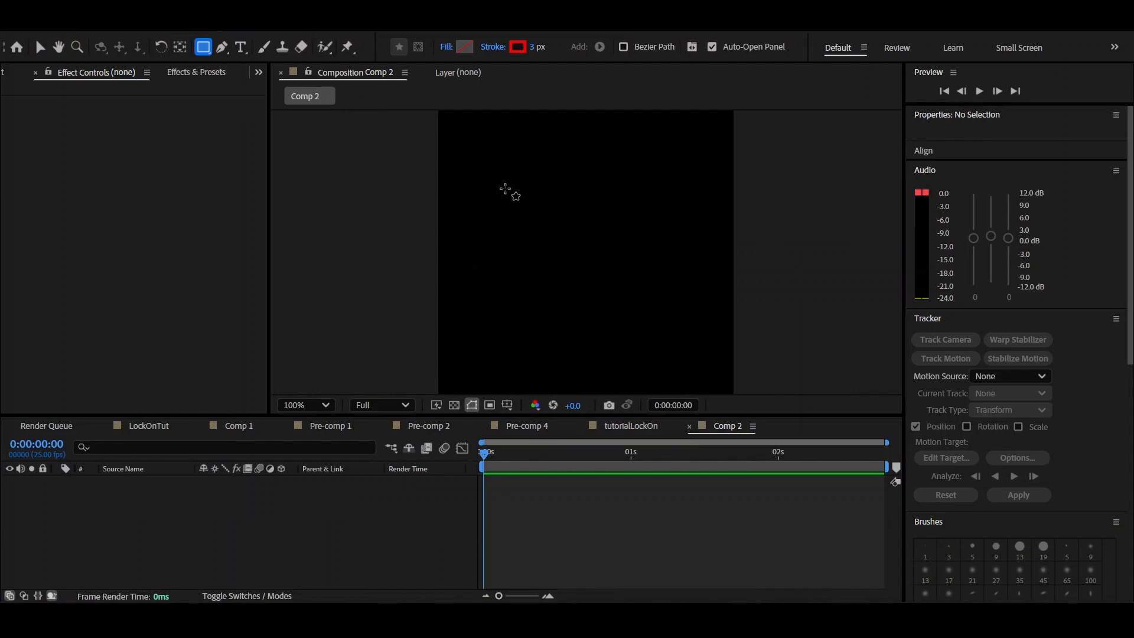
left_click_drag(486, 153, 586, 250)
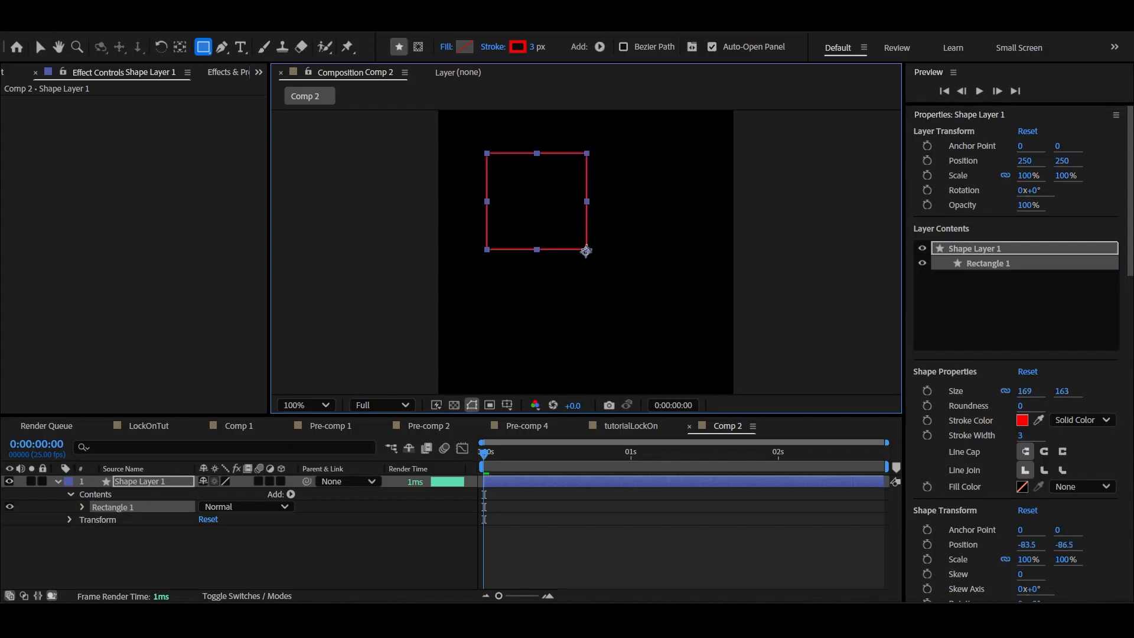
key("ctrl+z")
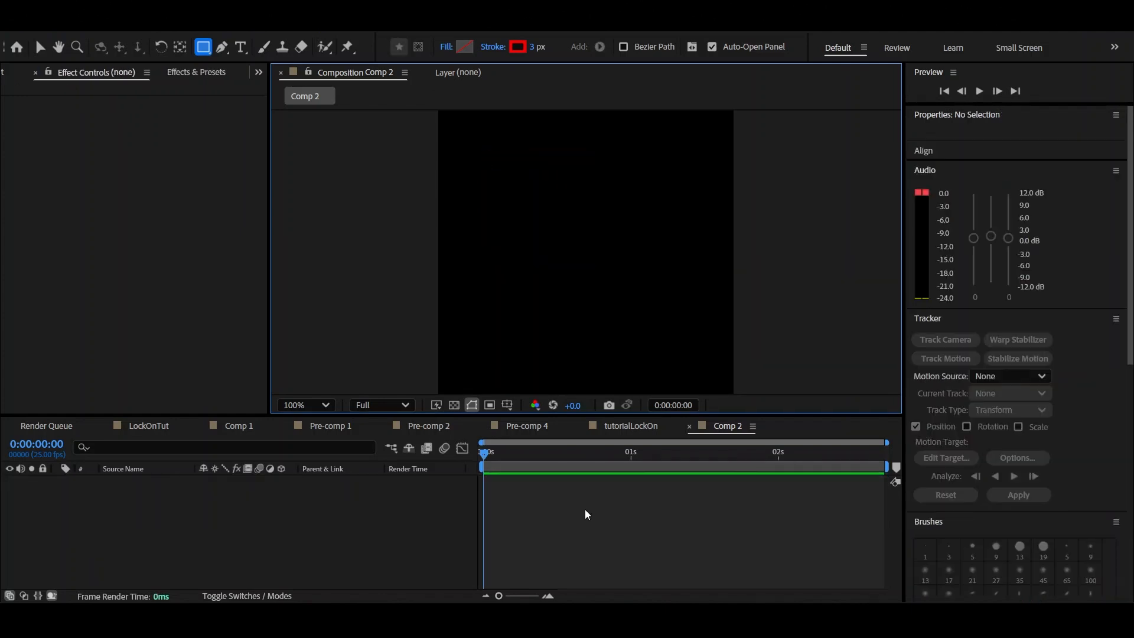
left_click_drag(494, 179, 684, 369)
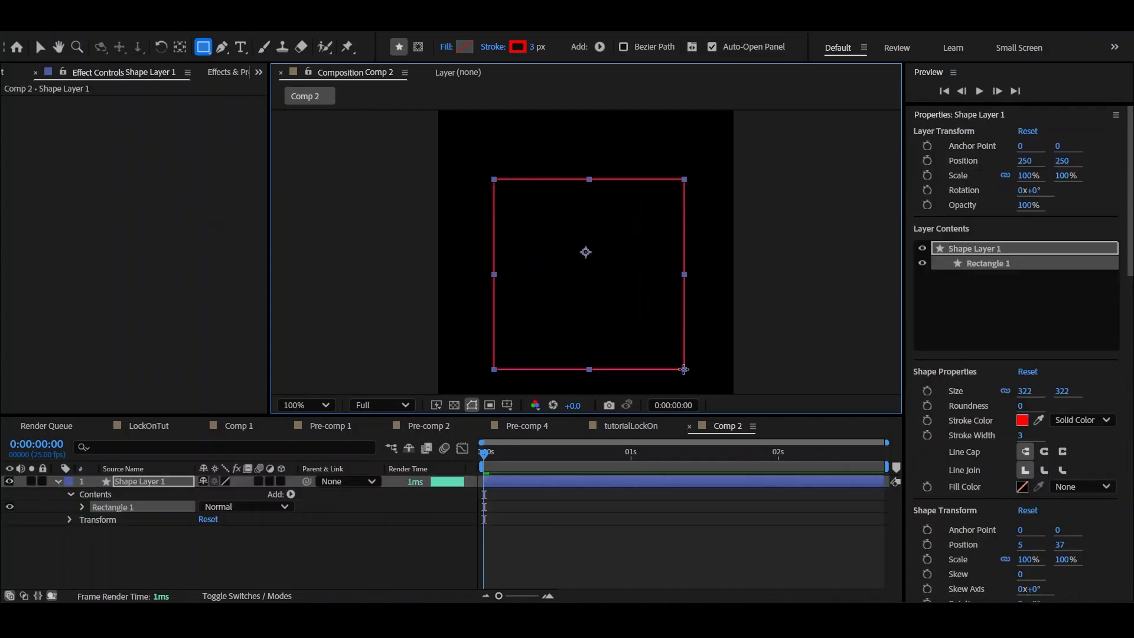
left_click(625, 539)
Move the square shape layer up to roughly the middle of the composition, at position about 245, 228
key("v")
left_click(595, 481)
scroll(577, 317, "down", 1)
left_click_drag(586, 298, 589, 269)
scroll(591, 265, "up", 1)
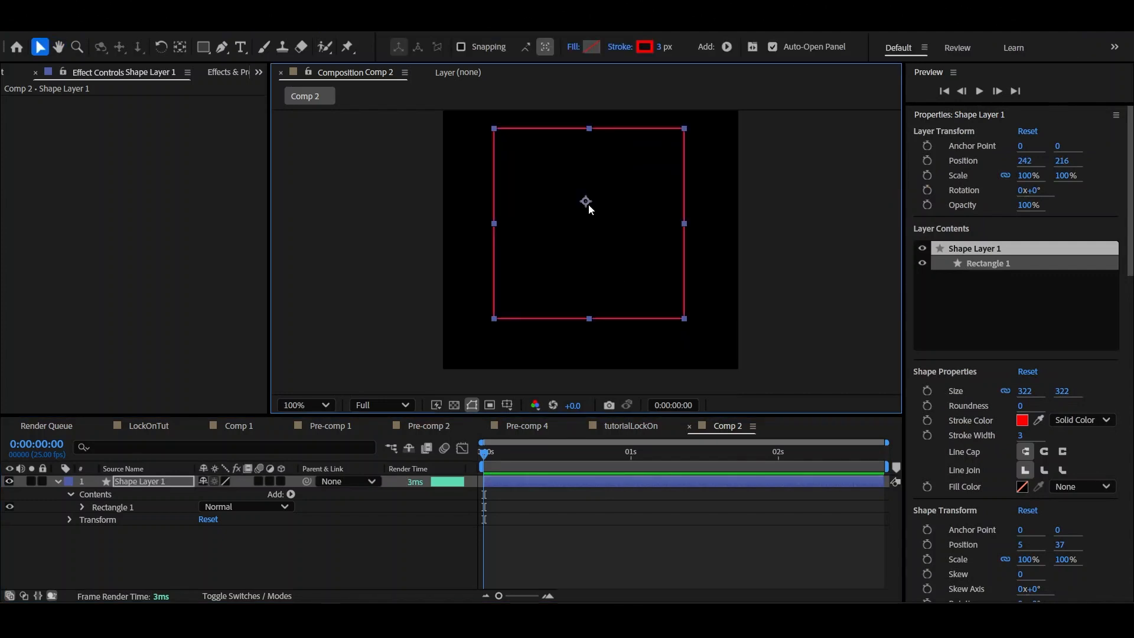
left_click_drag(588, 203, 590, 211)
left_click(789, 304)
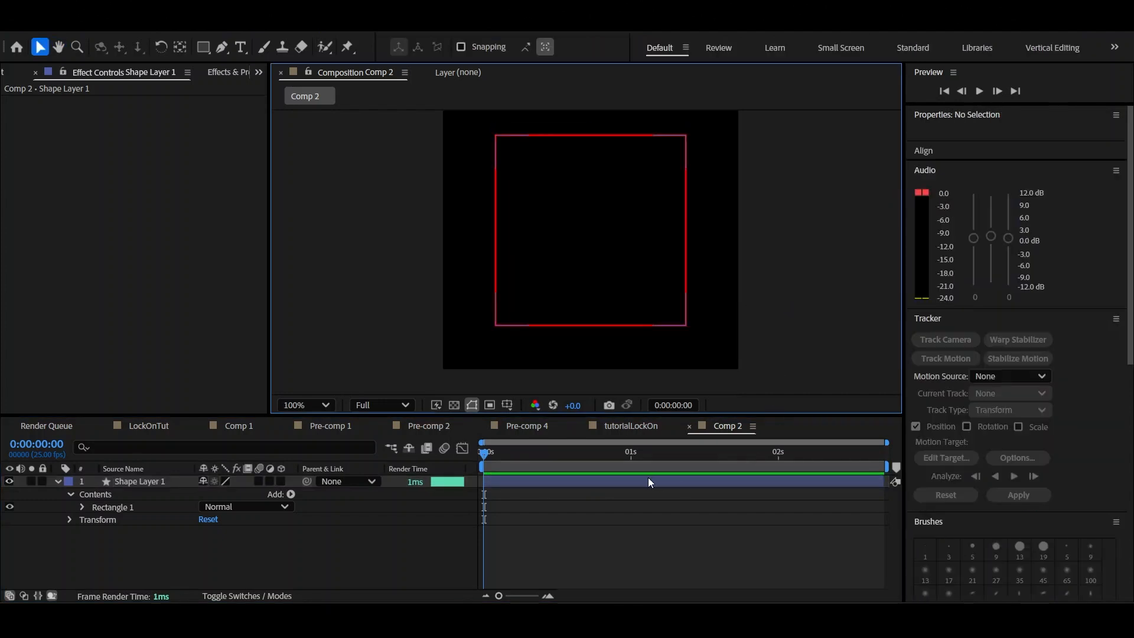
left_click(648, 481)
left_click(546, 348)
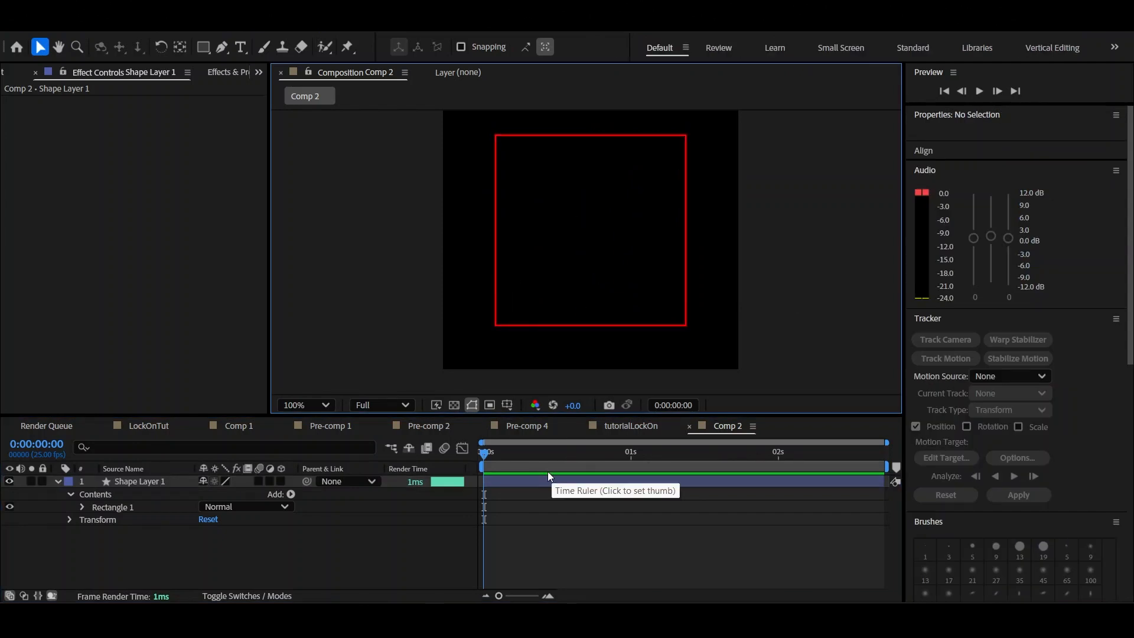
Show the transparency grid and set the square's Fill Color to None
left_click(521, 482)
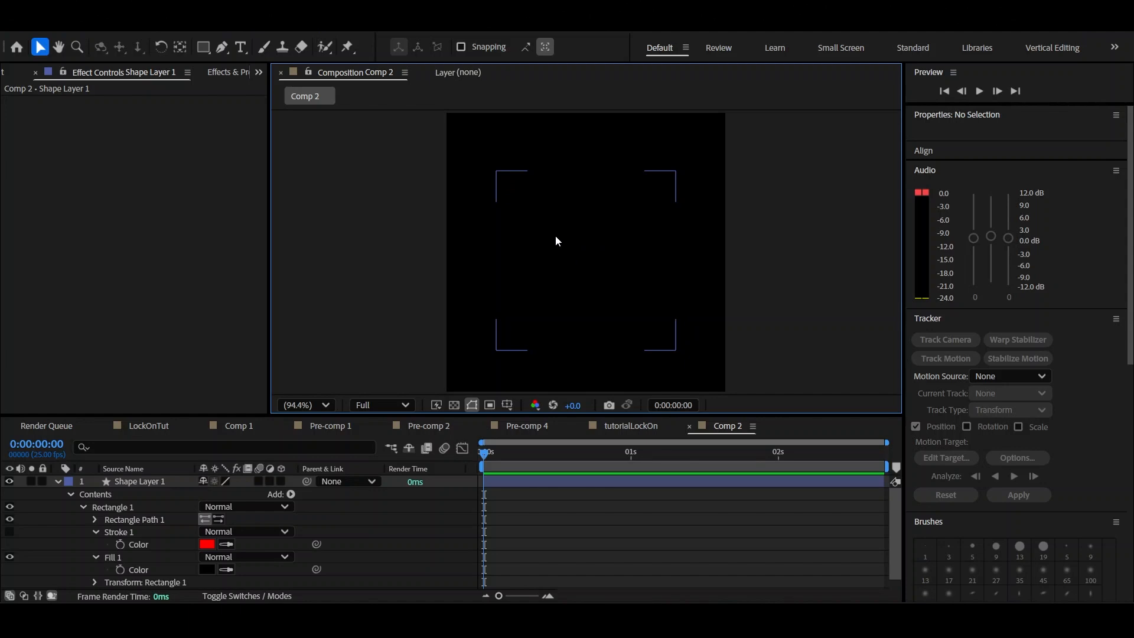
left_click(453, 405)
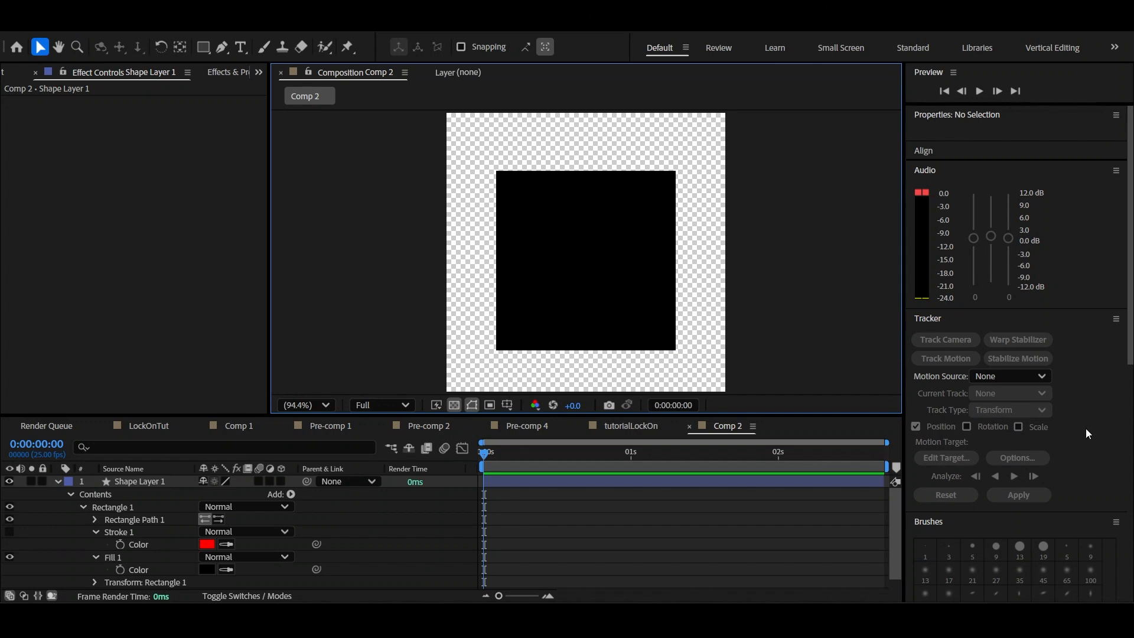
left_click(554, 480)
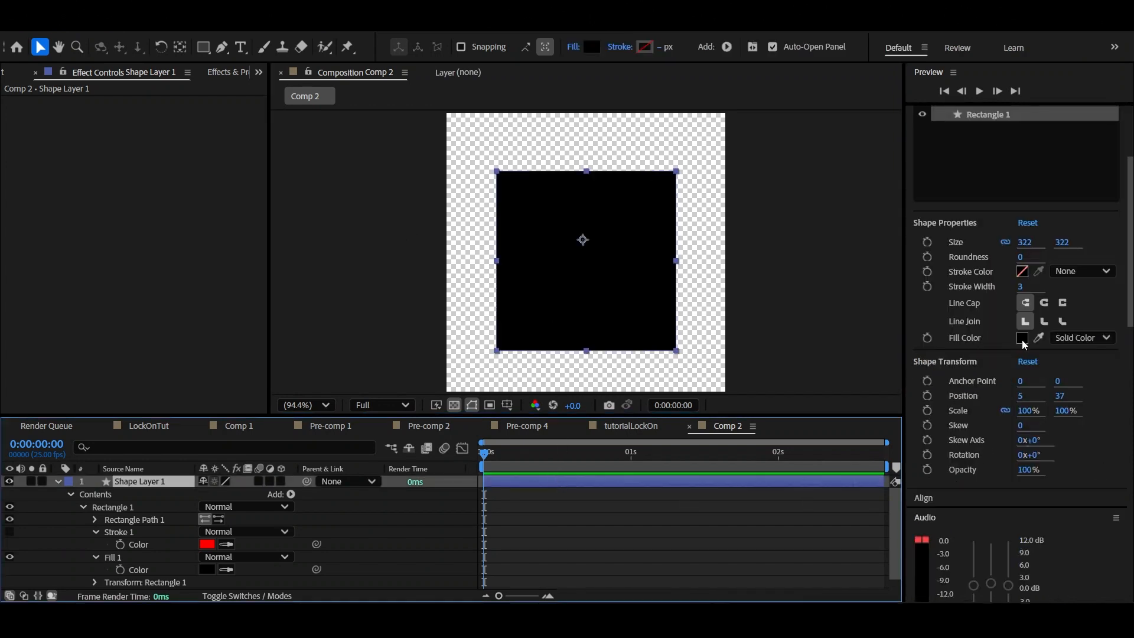
left_click(1074, 338)
left_click(1078, 360)
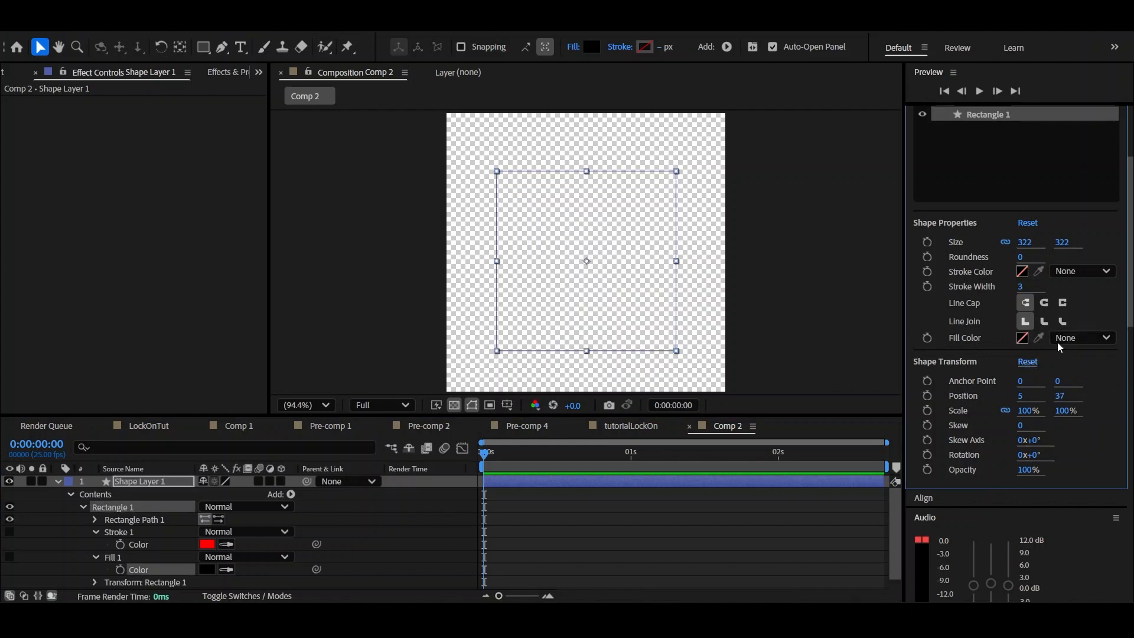
Give the square a Solid Color stroke in bright green
left_click(1060, 272)
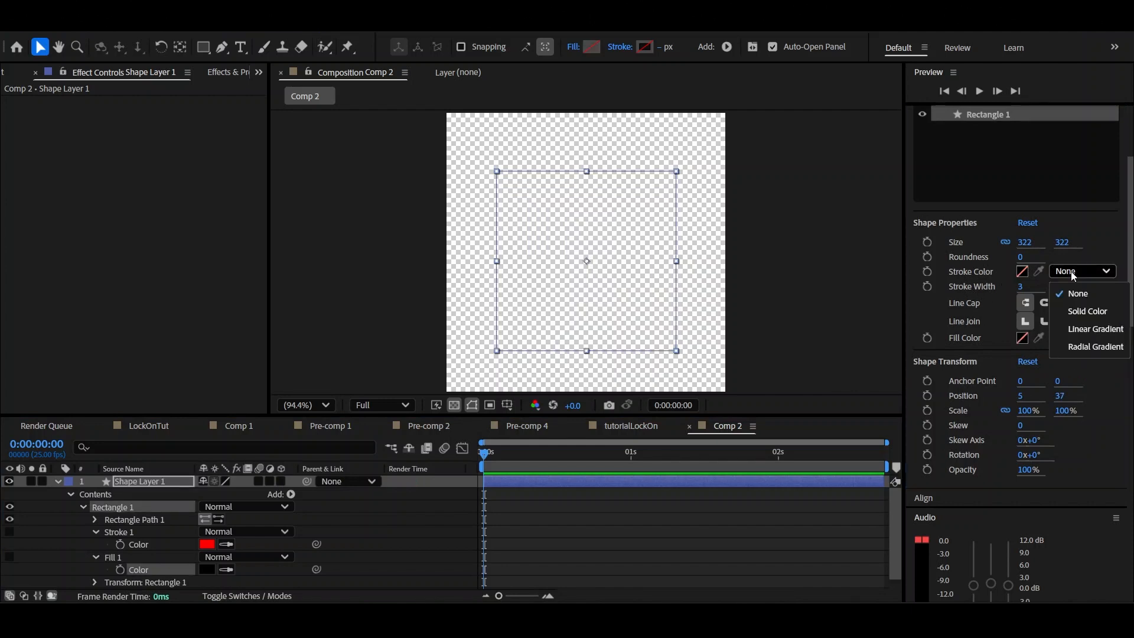
left_click(1092, 312)
left_click(1022, 271)
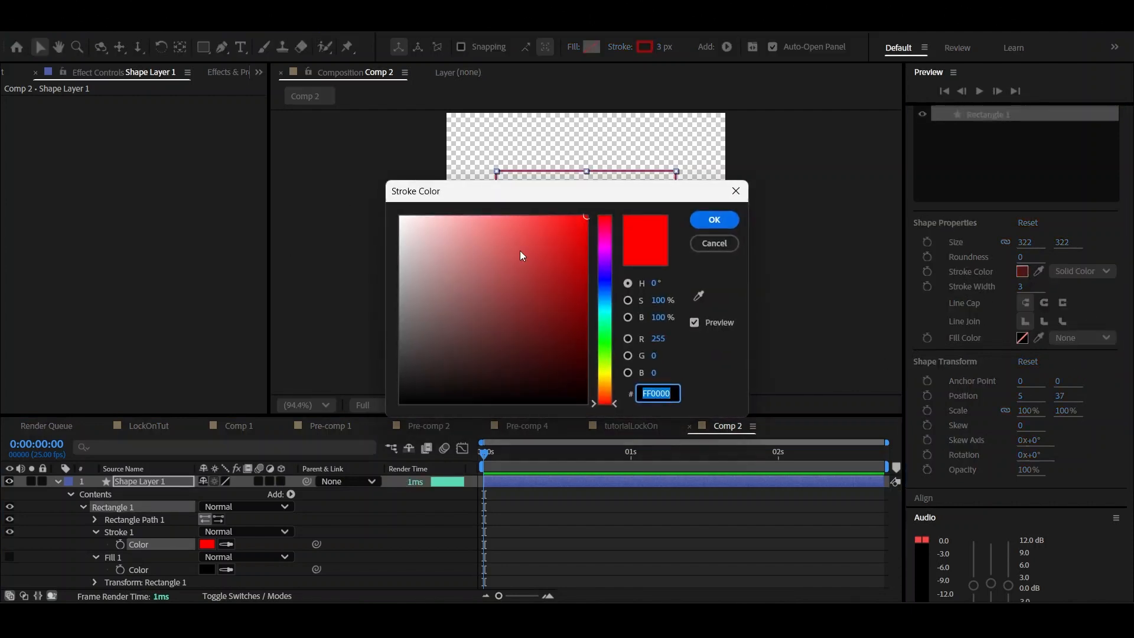
left_click_drag(602, 356, 616, 343)
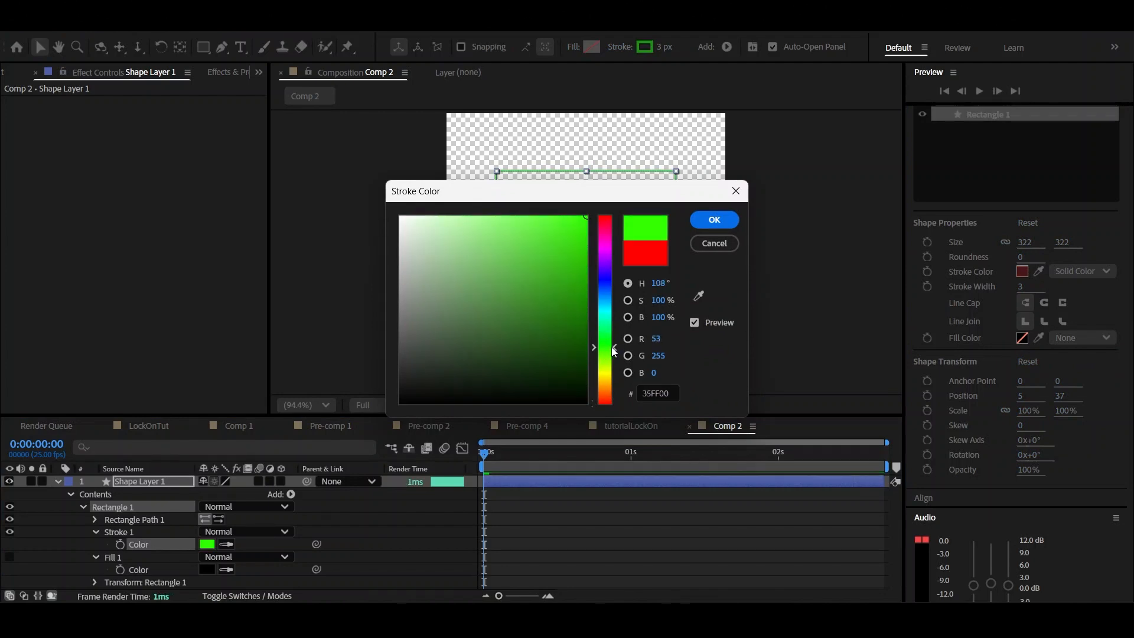
left_click(715, 220)
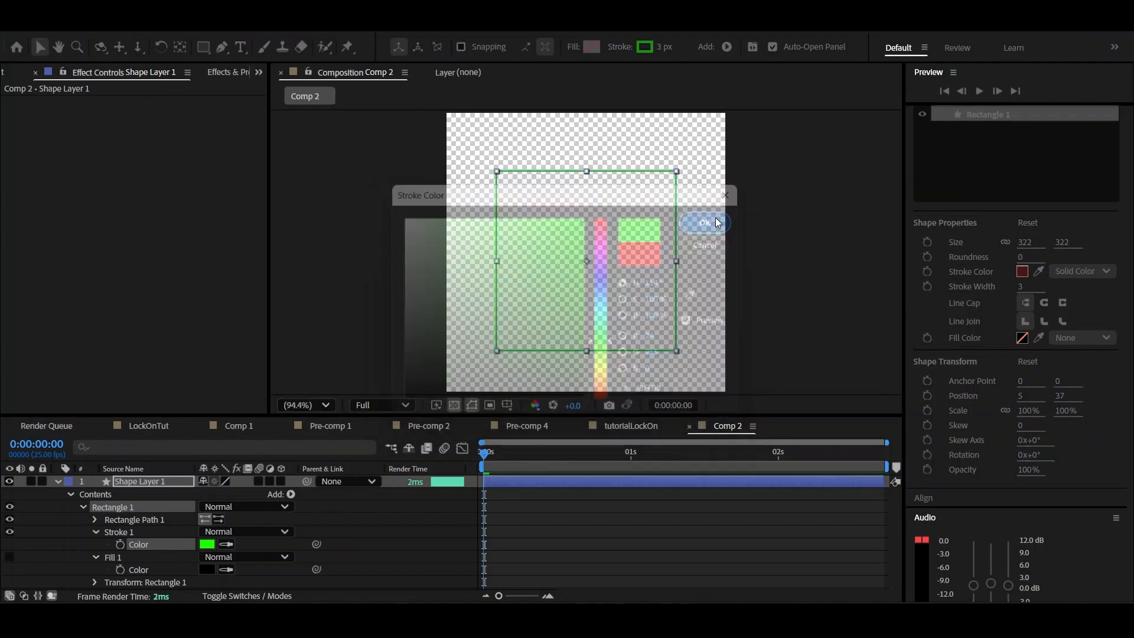
Increase the square's stroke width slightly and hide the transparency grid
left_click(609, 498)
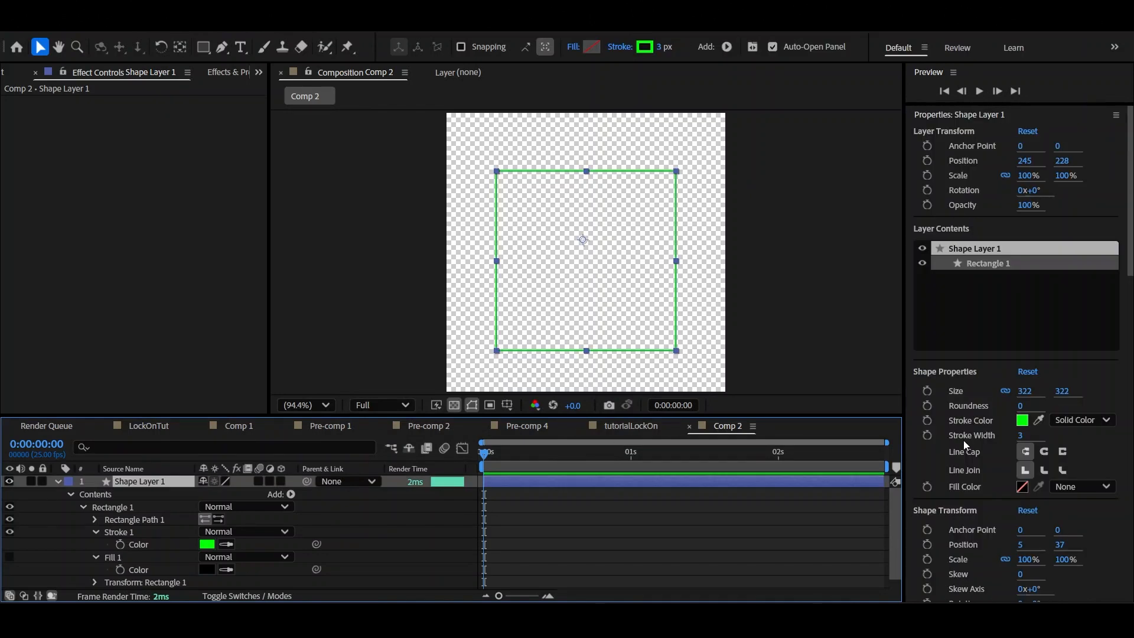
mouse_move(1032, 440)
left_mouse_down()
mouse_move(1057, 440)
mouse_move(1041, 442)
left_mouse_up()
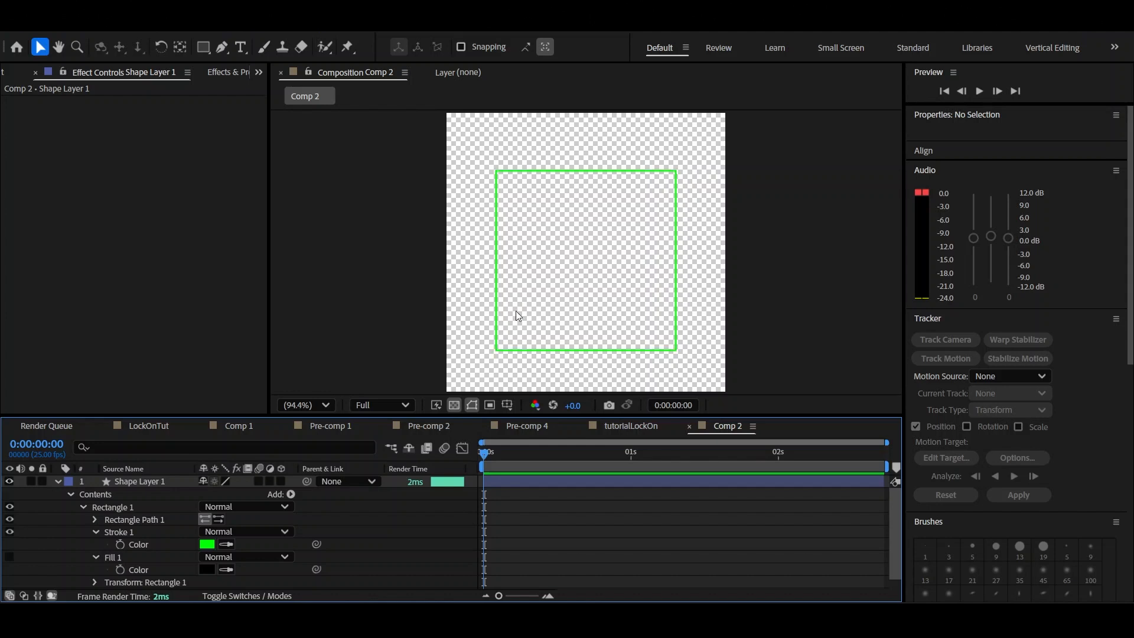
left_click(454, 408)
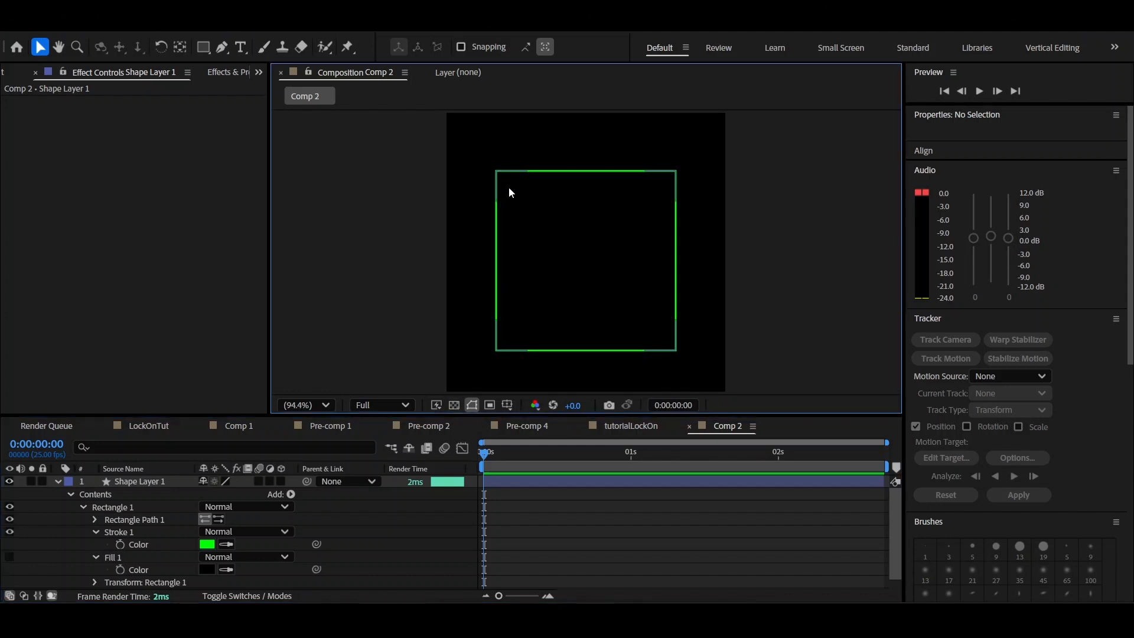
Create a text box just above the green square, starting at its upper-left corner
scroll(531, 228, "up", 2)
key("ctrl+t")
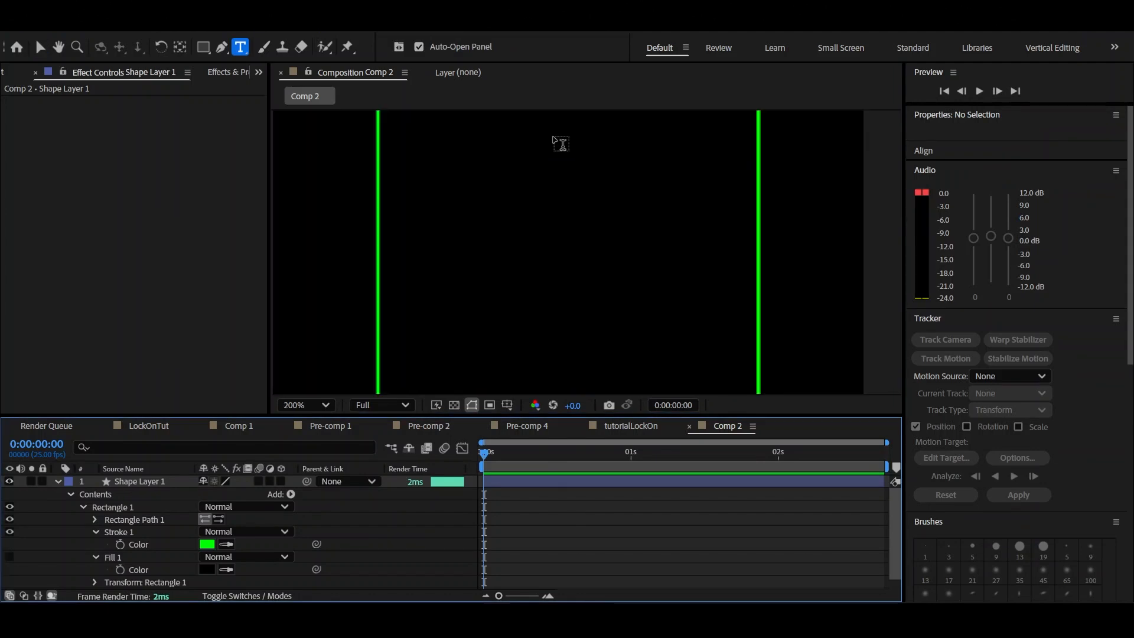
left_click_drag(558, 148, 595, 314)
left_click_drag(573, 384, 464, 99)
left_click_drag(542, 243, 578, 420)
left_click_drag(484, 257, 656, 305)
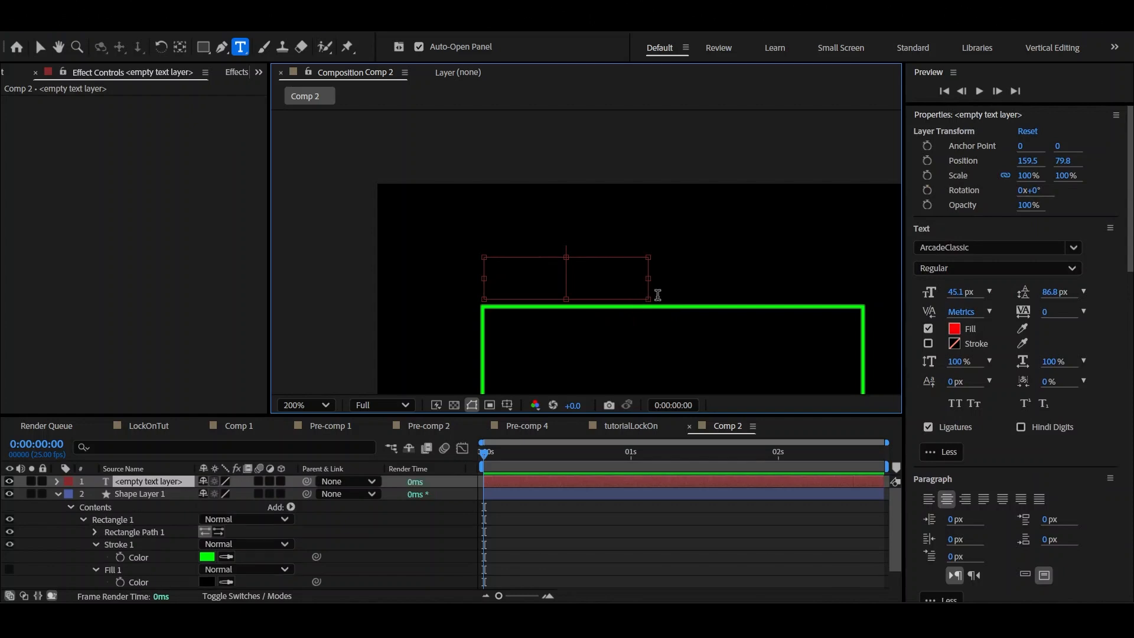
Enter "tr4ck3r" as the label text and widen its text box to fit
type("tr")
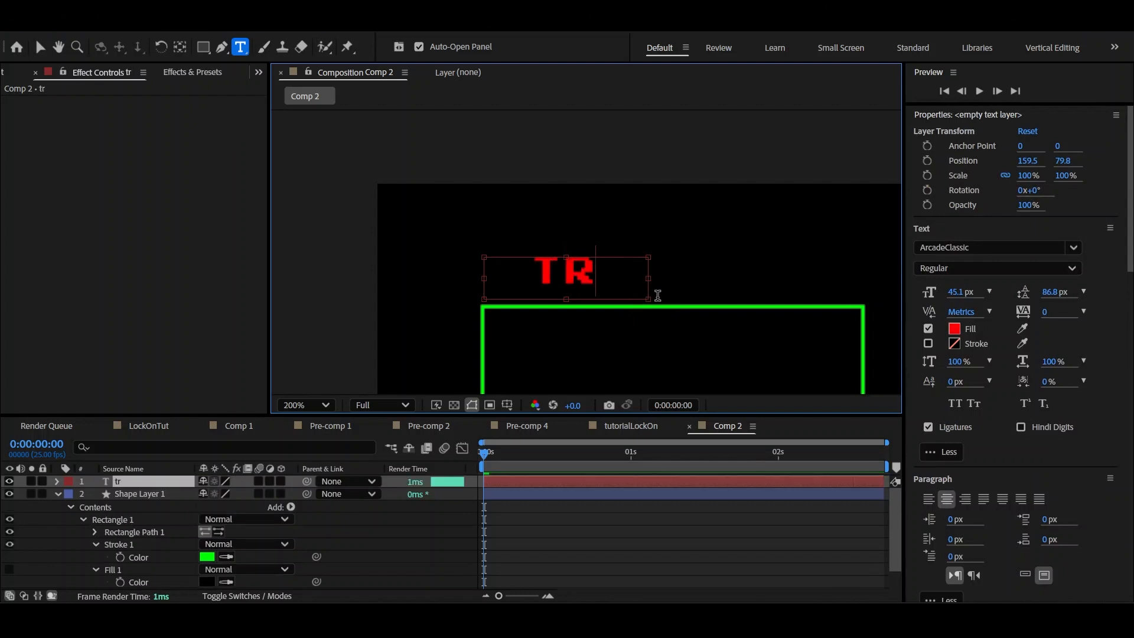
left_click_drag(649, 275, 761, 278)
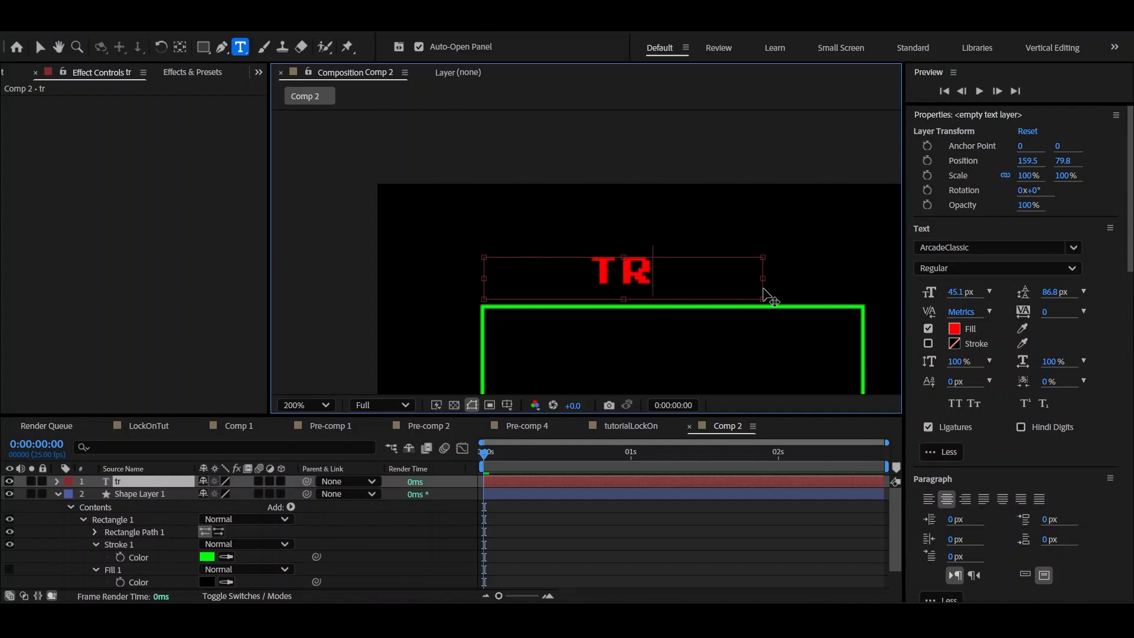
type("4")
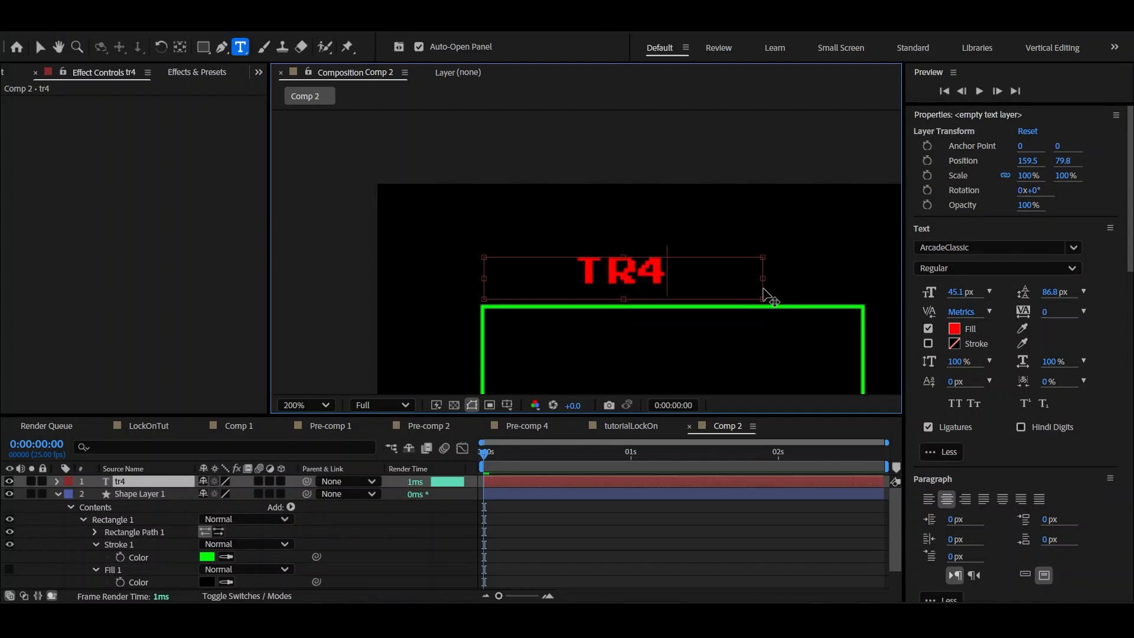
type("ck3")
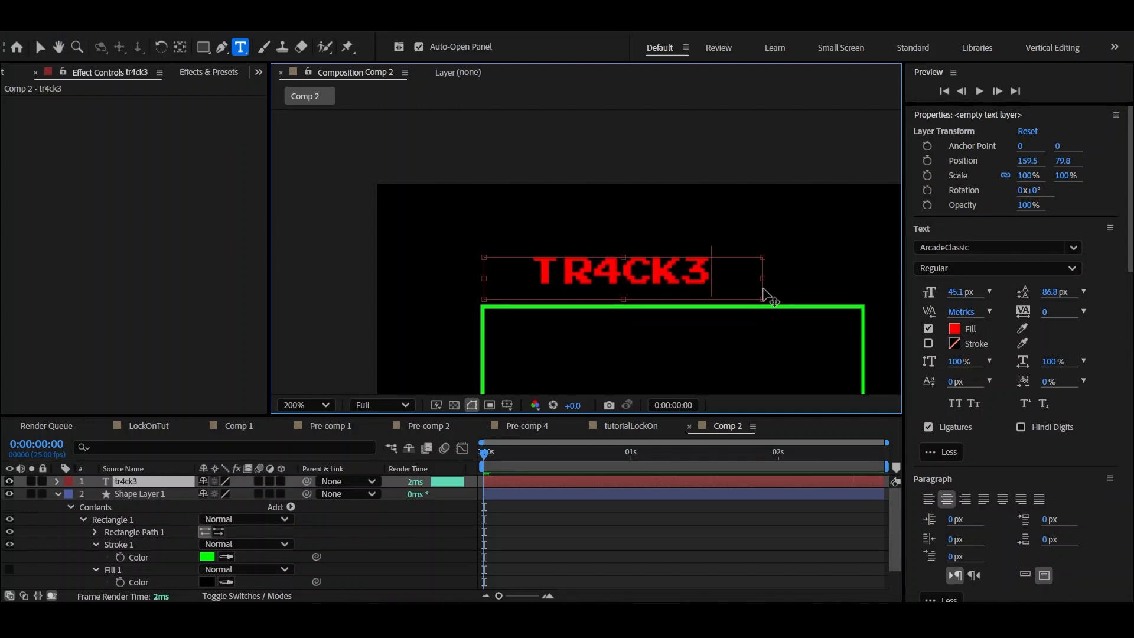
type("r")
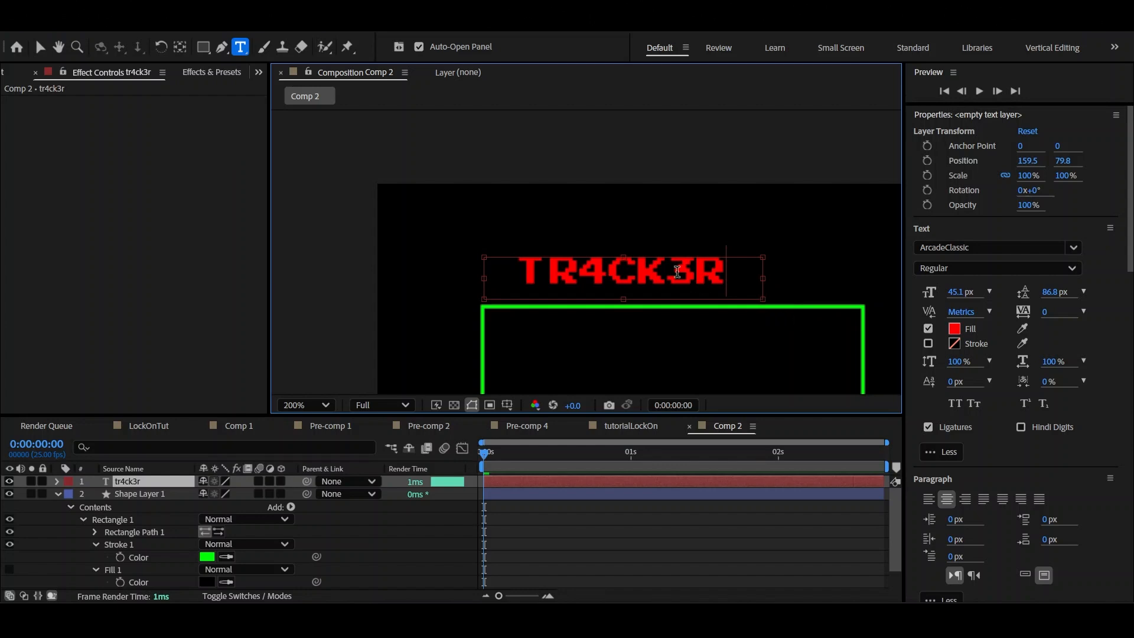
Change the TR4CK3R label's fill from red to bright green, hue 130° (00FF2B)
double_click(671, 270)
left_click(954, 329)
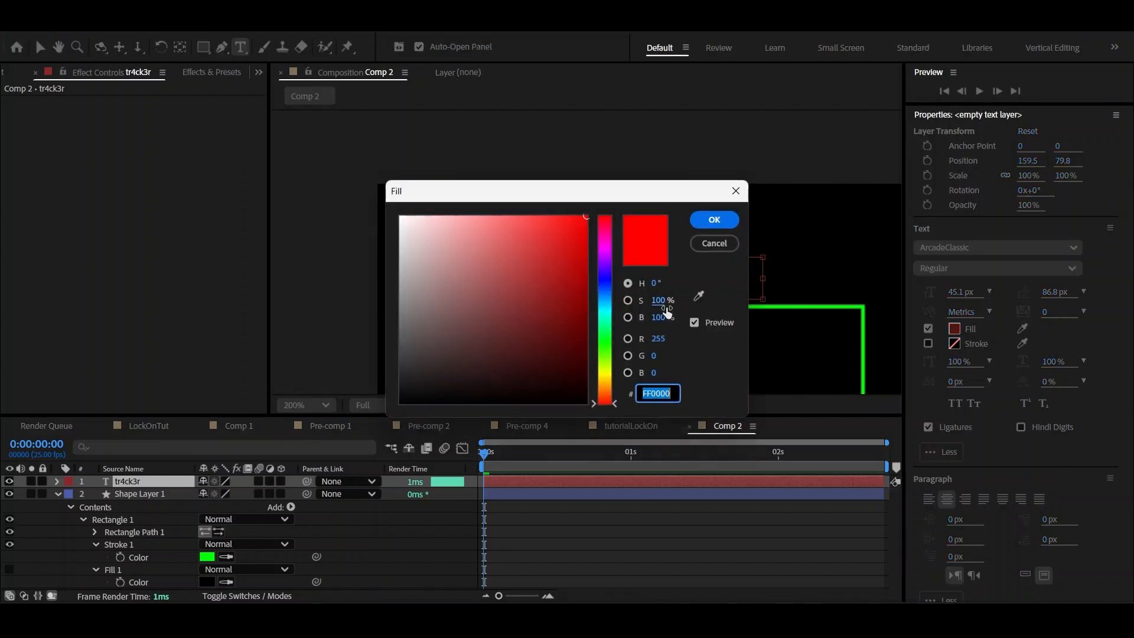
left_click(605, 338)
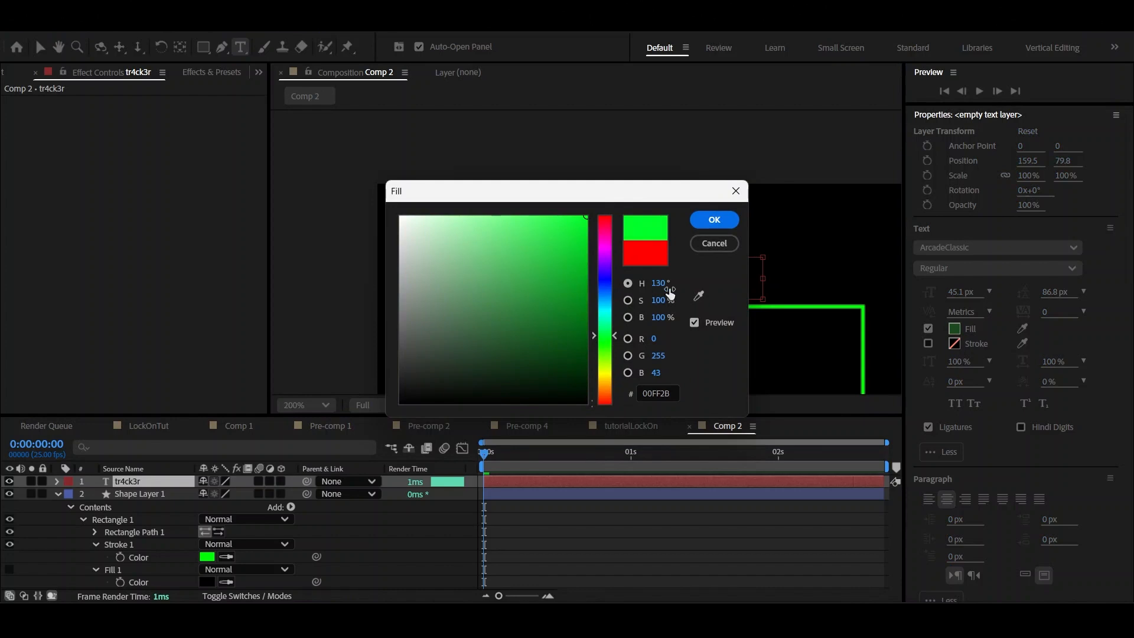
left_click(715, 219)
Match the label's fill to the square's stroke color, using the hex value 00FF05
left_click(587, 495)
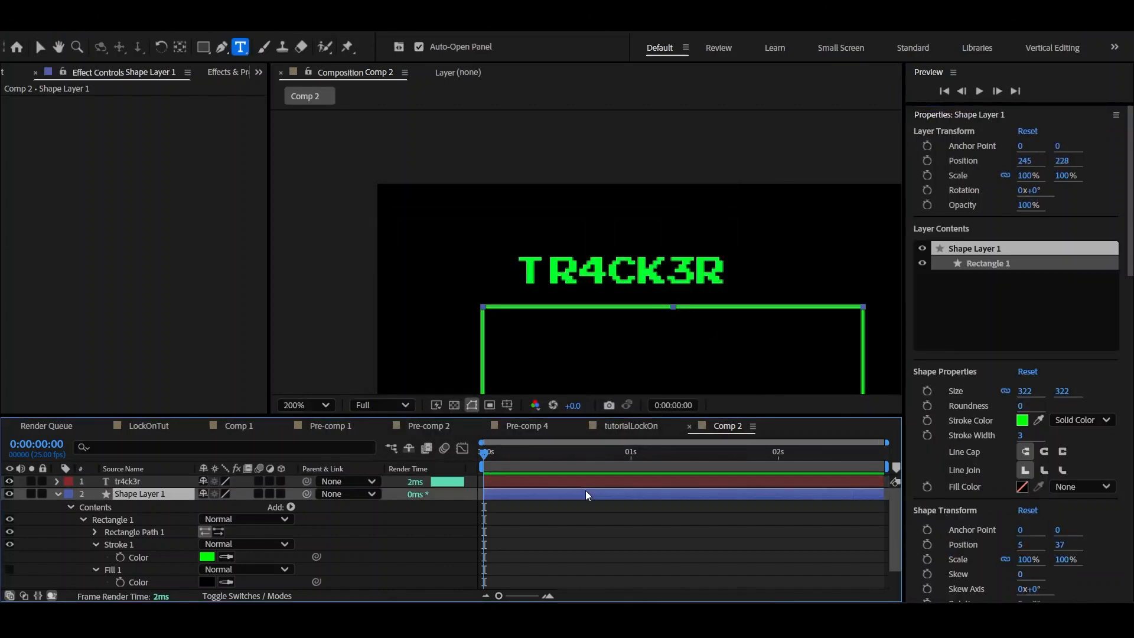
left_click(1023, 420)
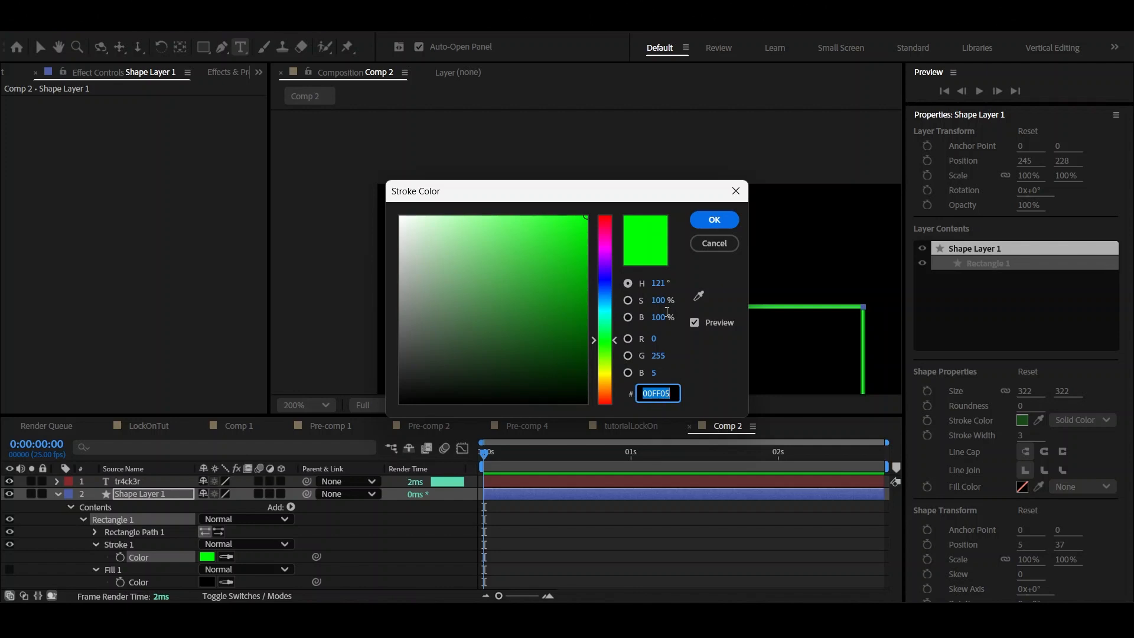
left_click(713, 220)
left_click(653, 480)
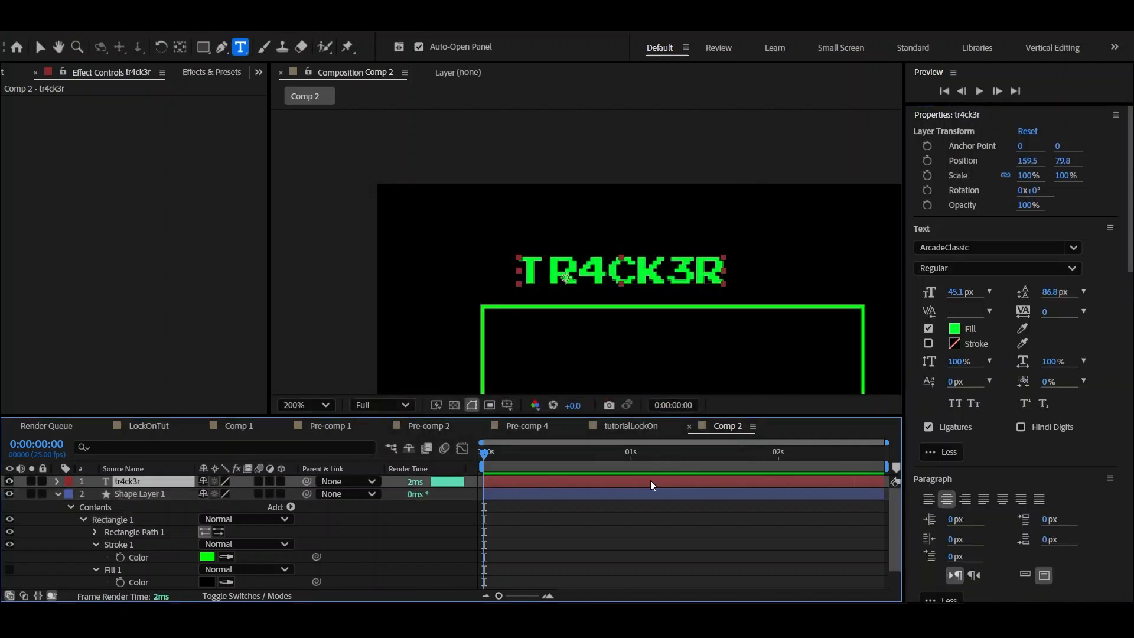
left_click(954, 329)
type("00FF05")
left_click(714, 218)
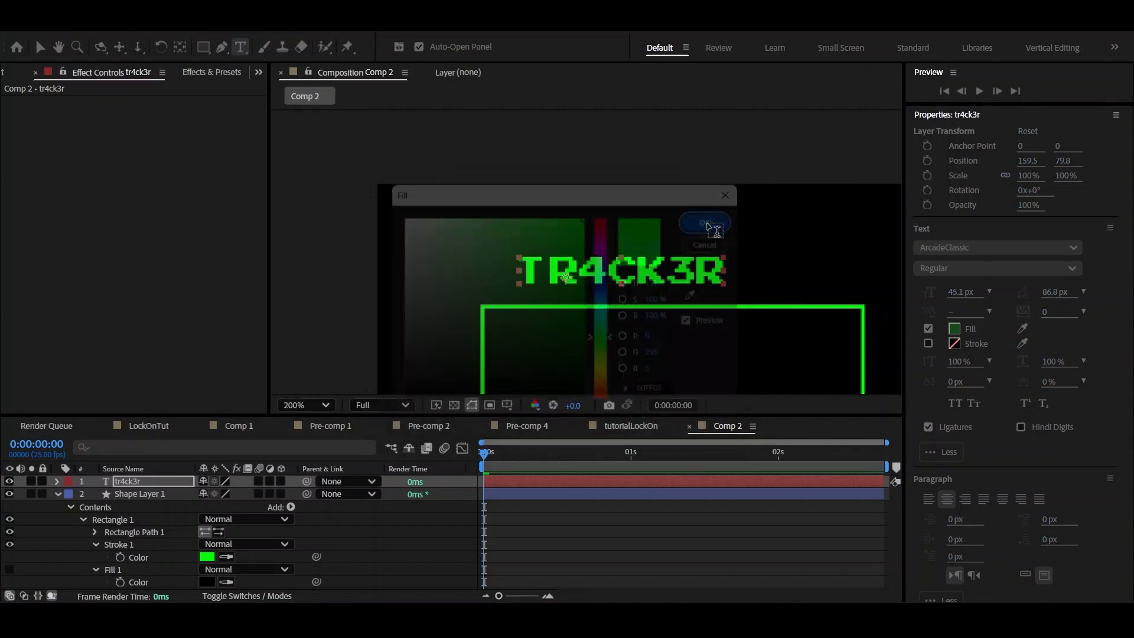
left_click(558, 513)
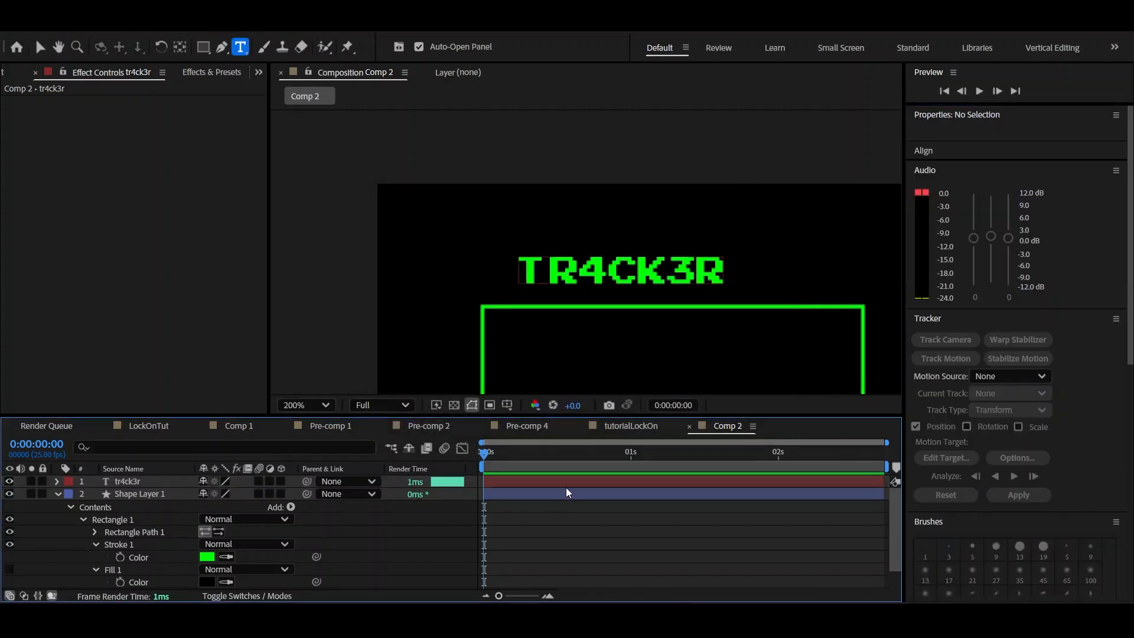
Scale the TR4CK3R label layer down to 46%
left_click(566, 482)
key("s")
left_click_drag(219, 496, 199, 510)
Move the scaled label to just above the green square's upper-left corner, flush with the square's left edge
key("period")
left_click_drag(515, 363, 544, 311)
key("v")
left_click_drag(570, 255, 478, 291)
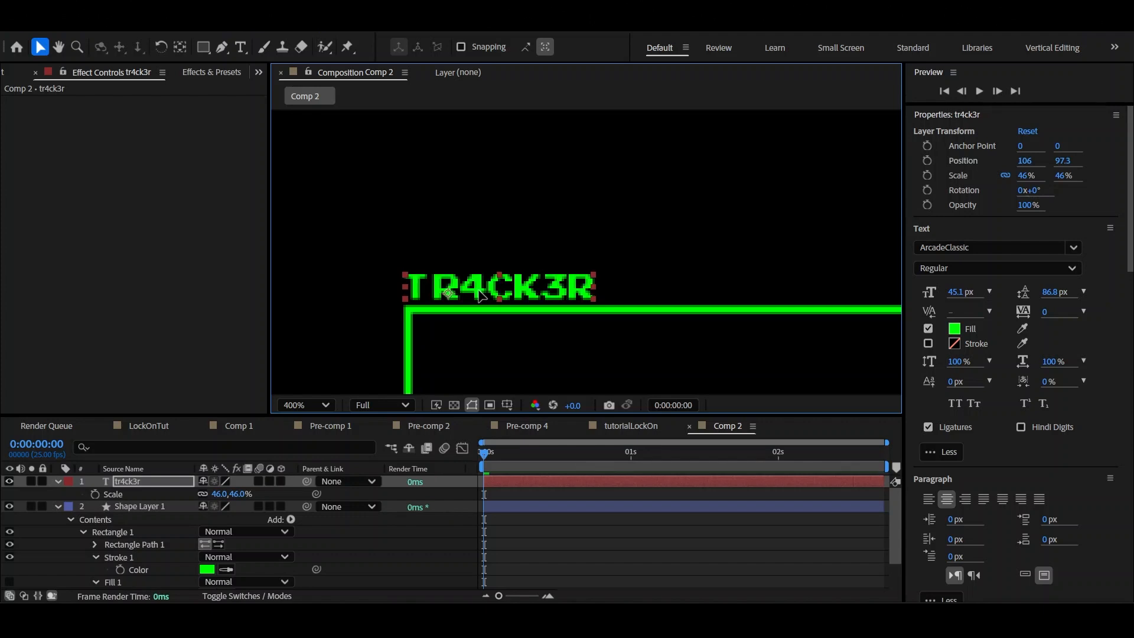
left_click(489, 334)
left_click_drag(466, 206, 435, 180)
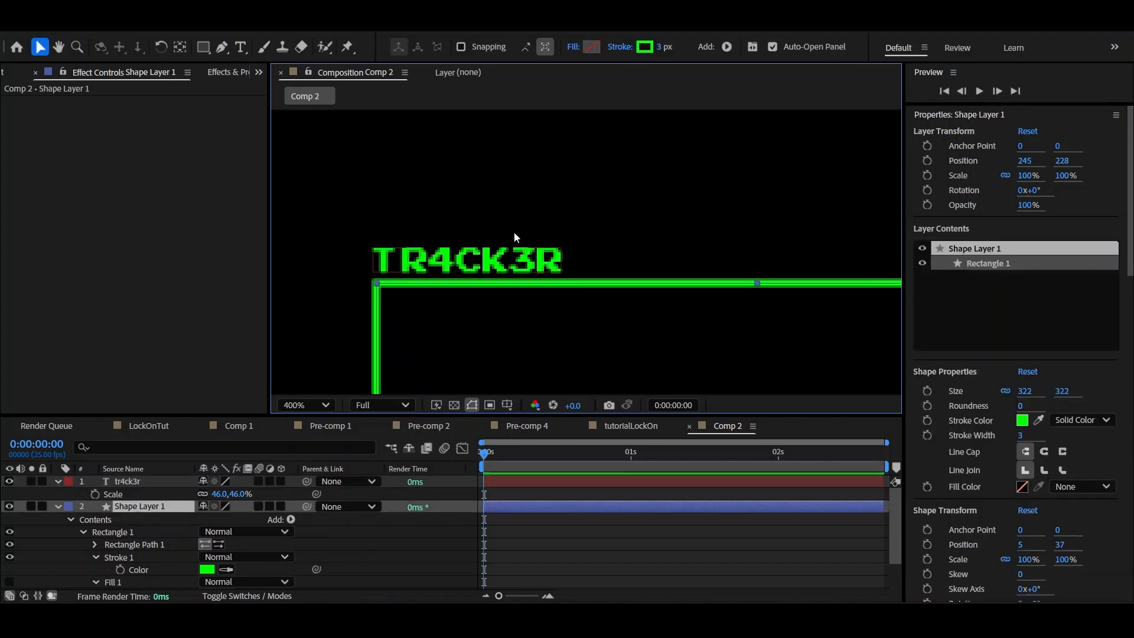
scroll(514, 236, "down", 5)
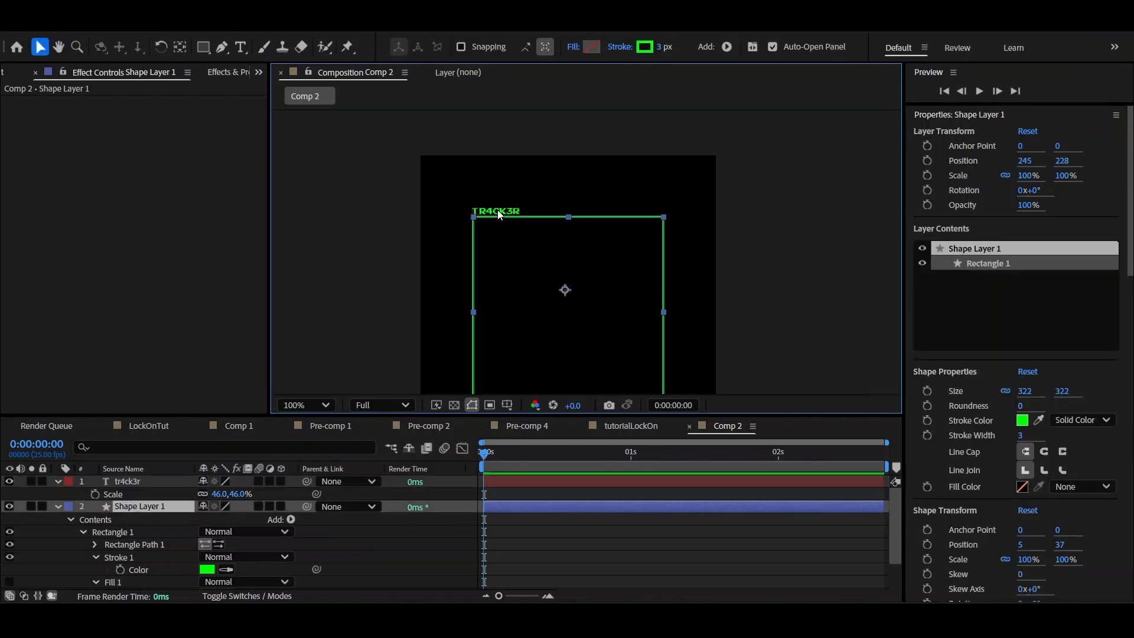
left_click_drag(498, 211, 486, 188)
left_click(769, 252)
left_click_drag(777, 238, 784, 205)
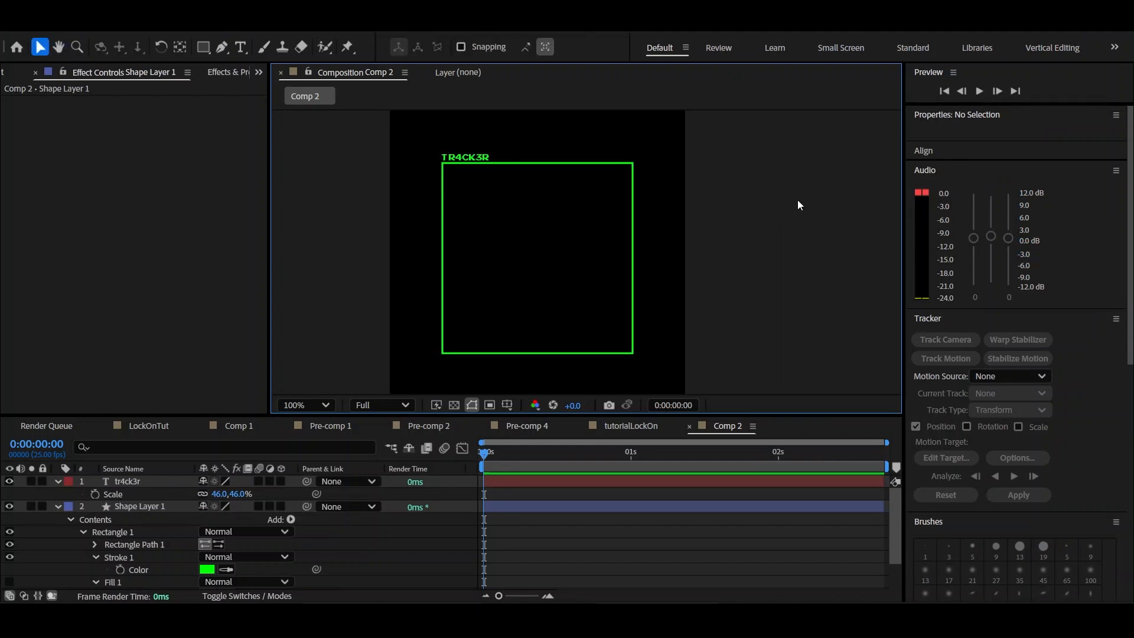
Pre-compose the label and square layers together, moving all attributes into the new composition
left_click(525, 497)
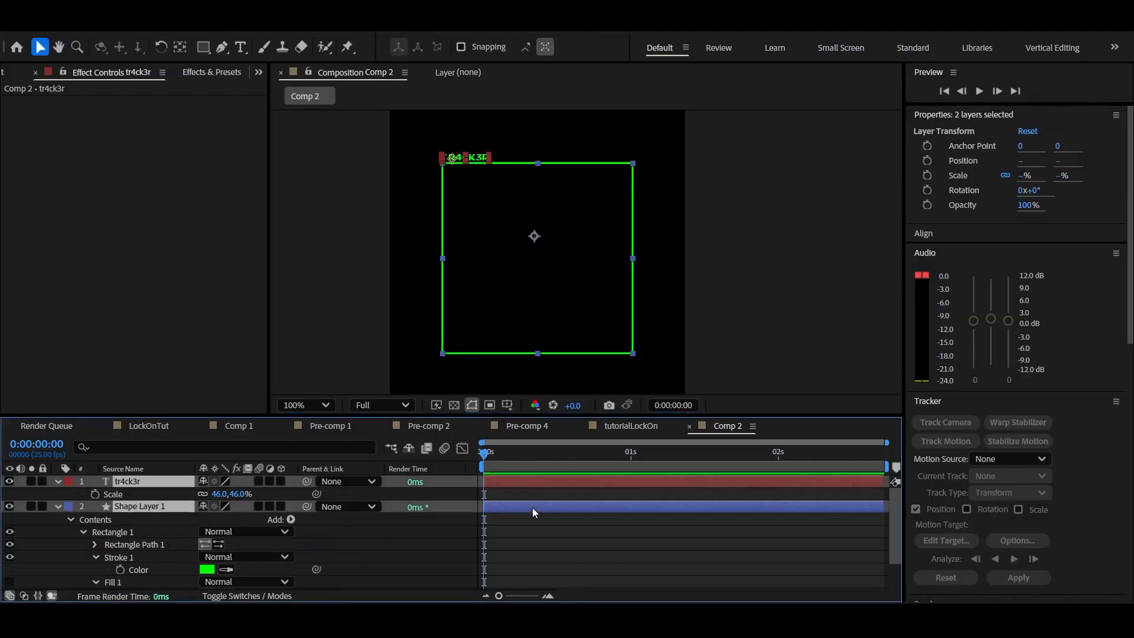
left_click(533, 505, "shift")
right_click(533, 507)
left_click(590, 416)
left_click(646, 418)
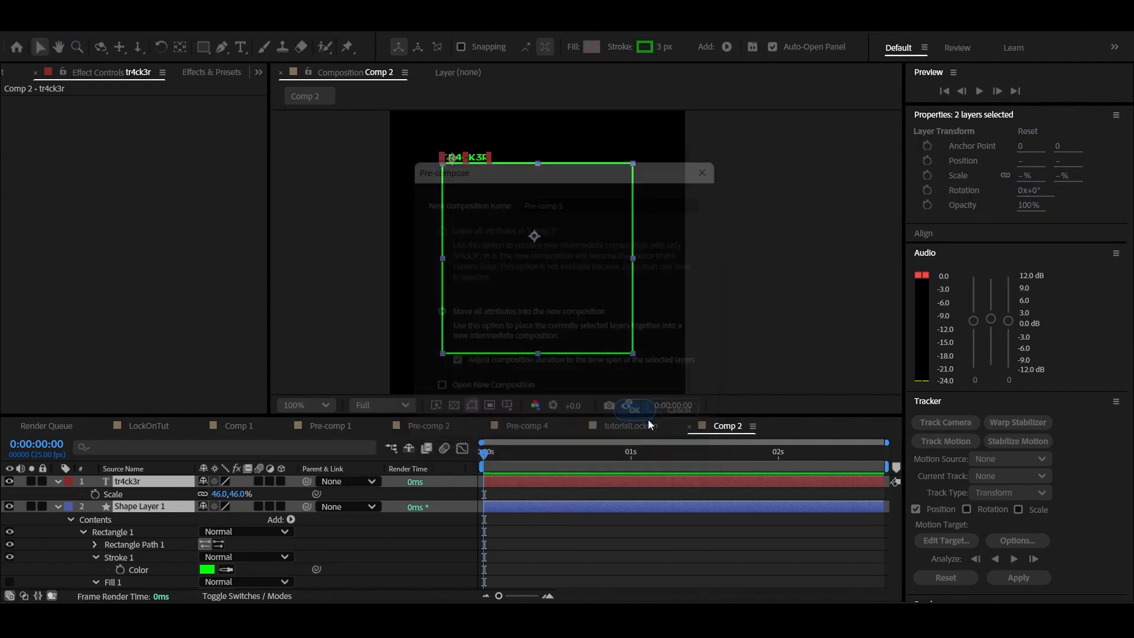
Try the standard Glow effect on the pre-composed tracker, adjust its radius and delete the effect
key("ctrl+space")
type("glo")
key("Return")
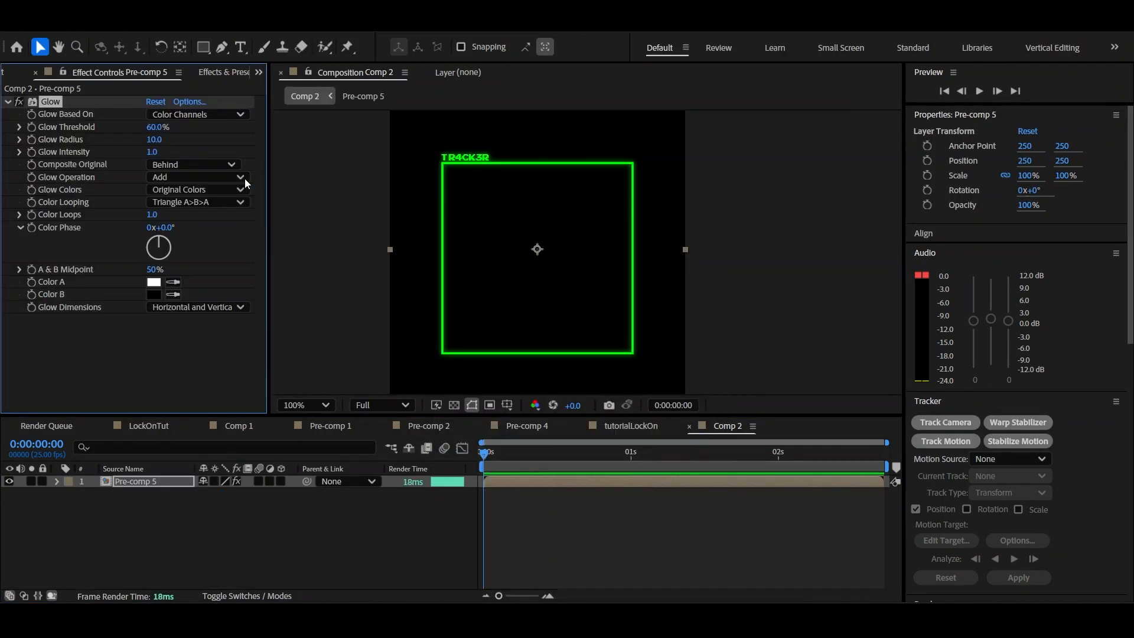
left_click_drag(154, 143, 184, 170)
key("Delete")
Apply Deep Glow to the pre-composed tracker with a radius of 55 and an exposure of 0.41
key("ctrl+space")
type("dee")
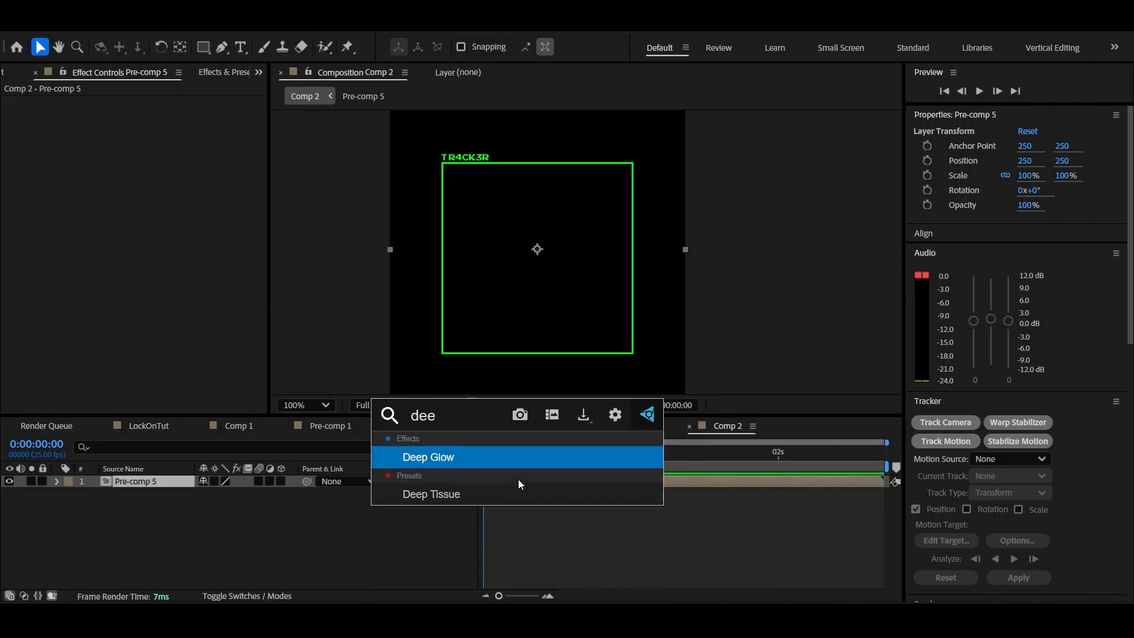
key("Return")
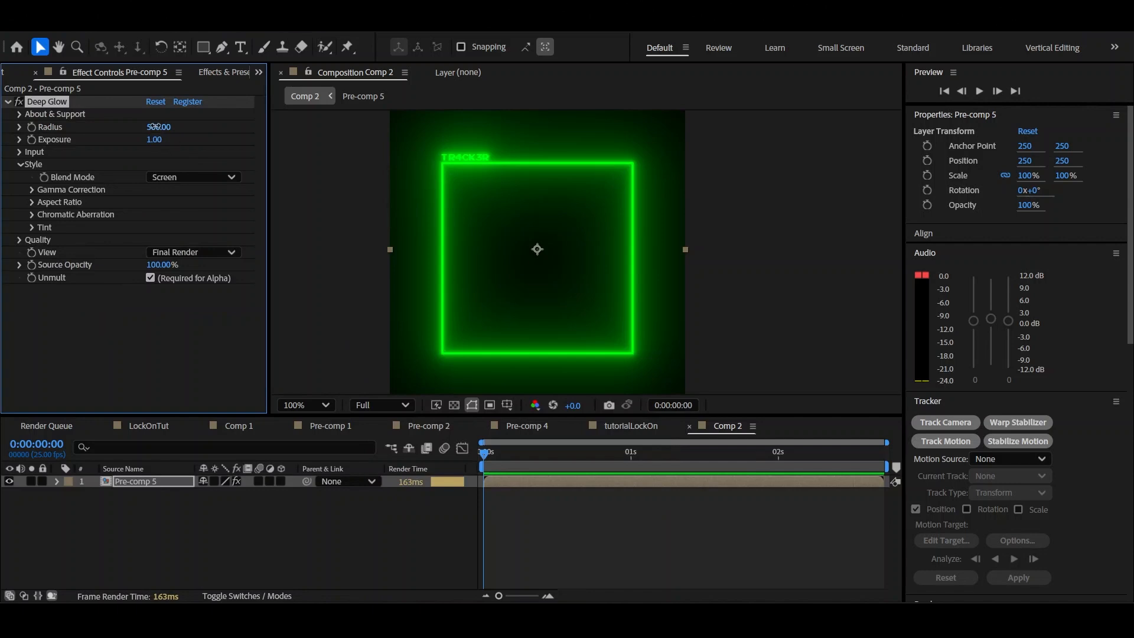
left_click_drag(155, 126, 3, 211)
left_click_drag(3, 282, 1, 290)
left_click_drag(140, 142, 114, 161)
mouse_move(156, 127)
left_mouse_down()
mouse_move(165, 148)
mouse_move(156, 128)
left_mouse_up()
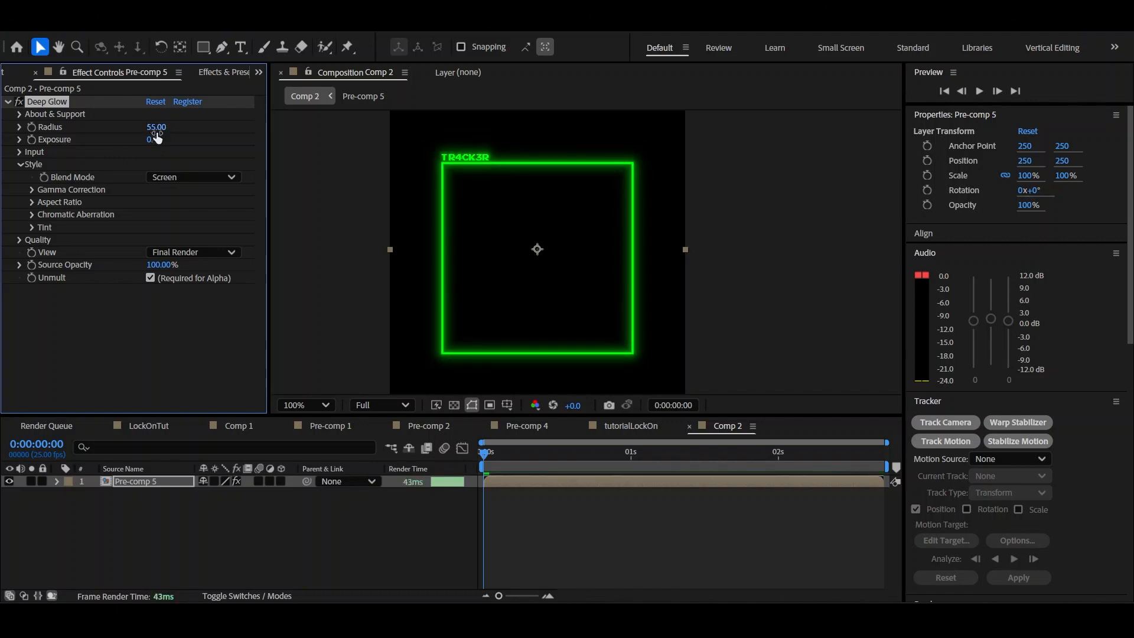
left_click(591, 515)
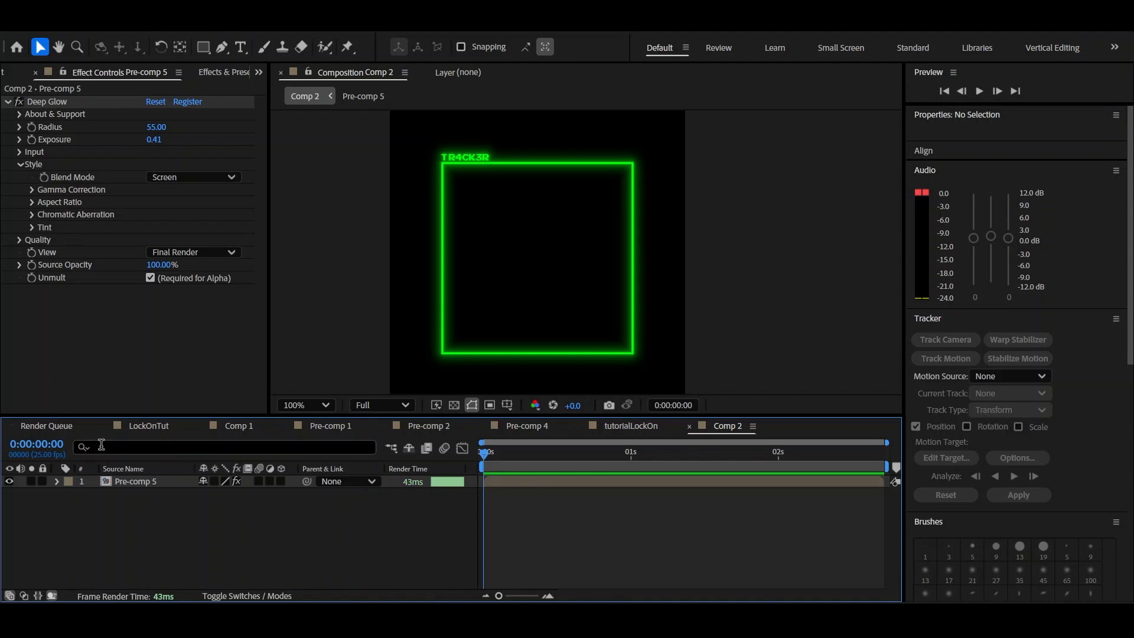
Copy the tracker pre-comp into the LockOnTut composition at 0:00:00:00 and place it beneath Adjustment Layer 4
left_click(142, 429)
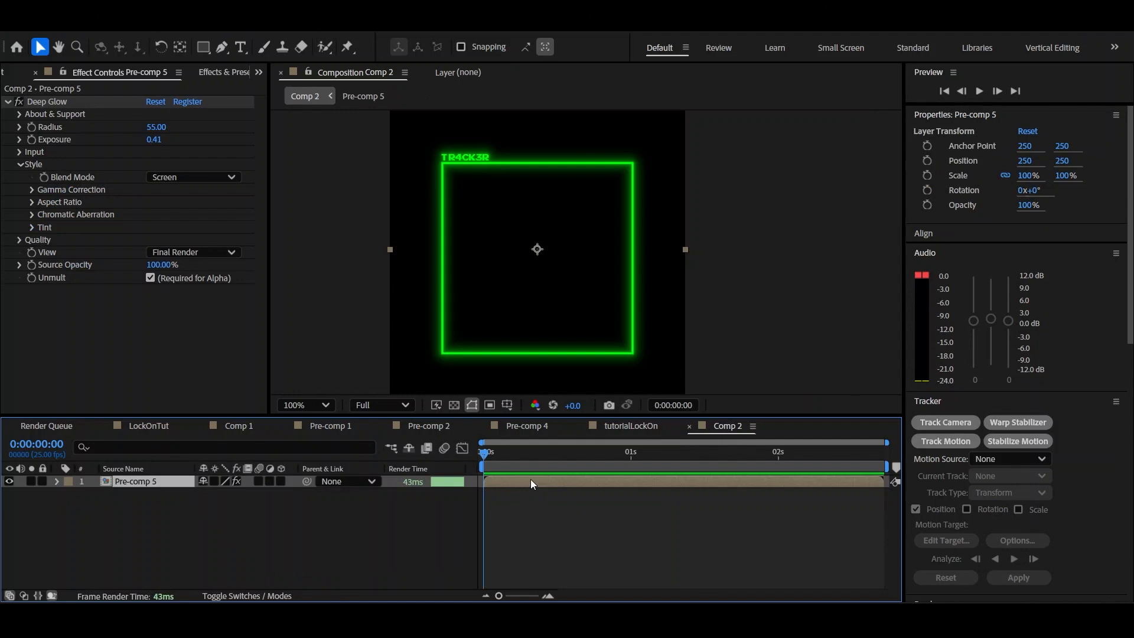
left_click(151, 423)
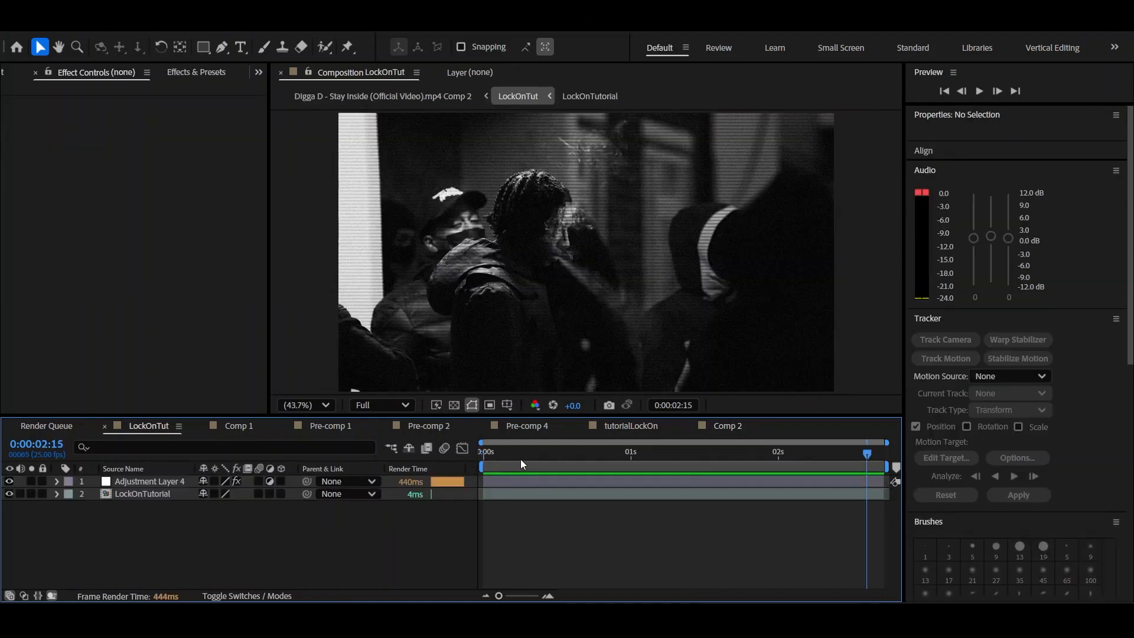
key("Home")
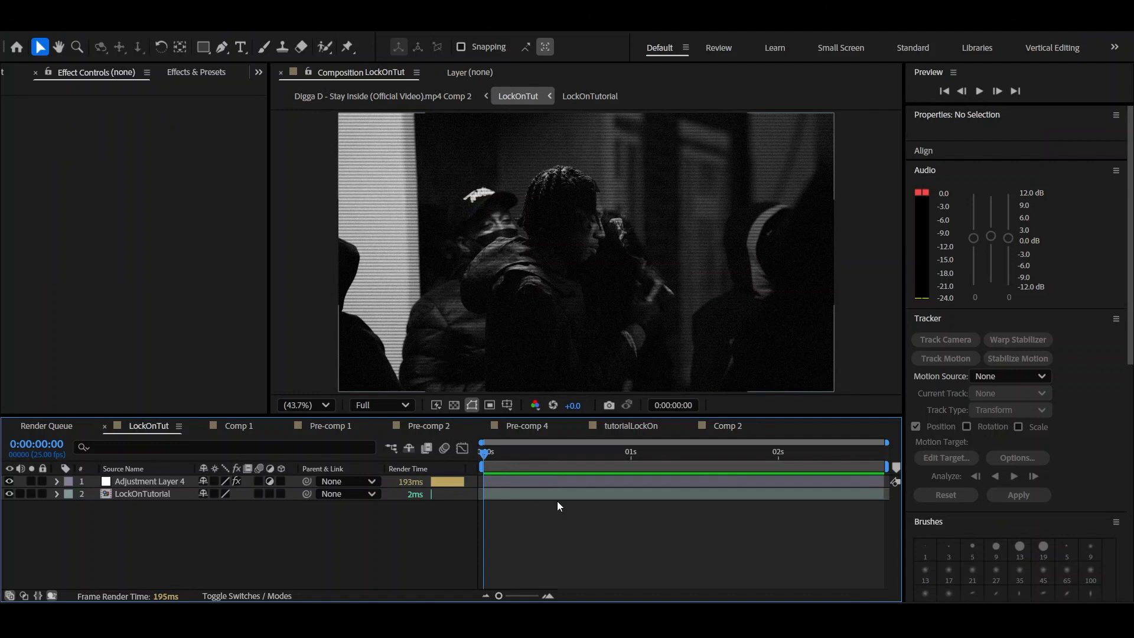
key("ctrl+v")
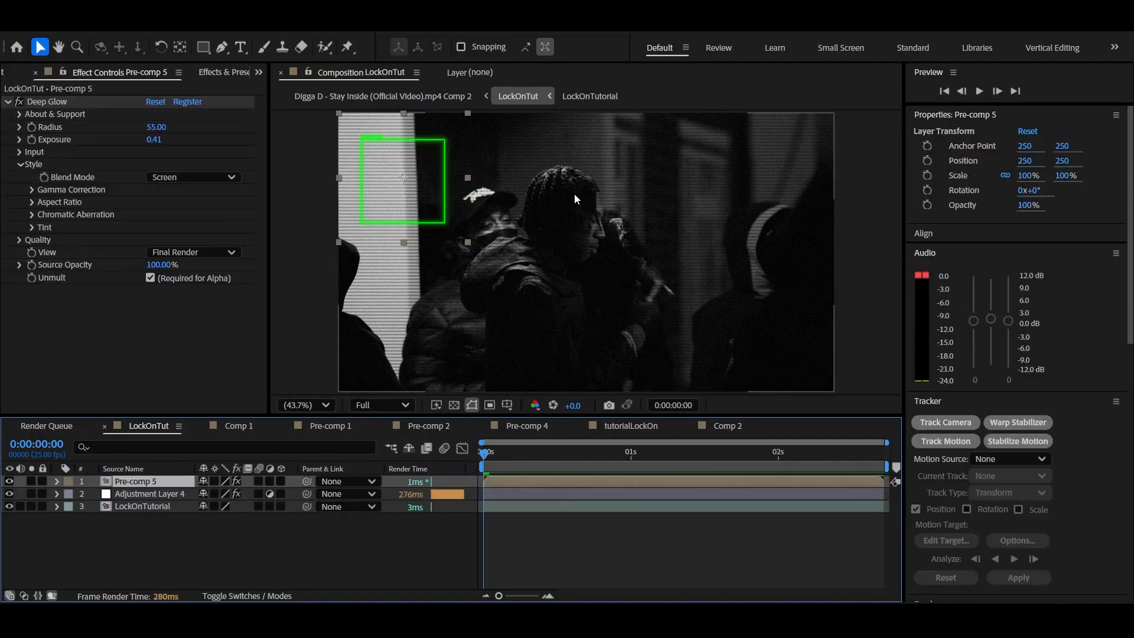
left_click_drag(154, 484, 155, 500)
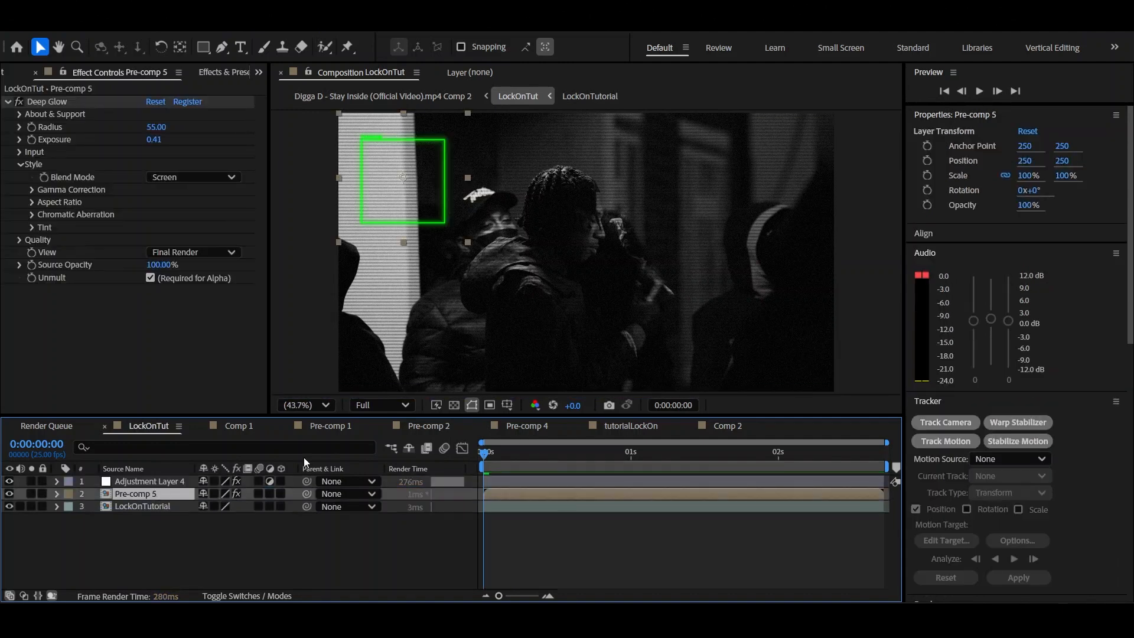
Examine how the tracker box and label look on the footage beneath the adjustment layer
scroll(494, 235, "up", 1)
left_click_drag(493, 235, 547, 290)
scroll(377, 253, "up", 1)
left_click_drag(377, 252, 574, 266)
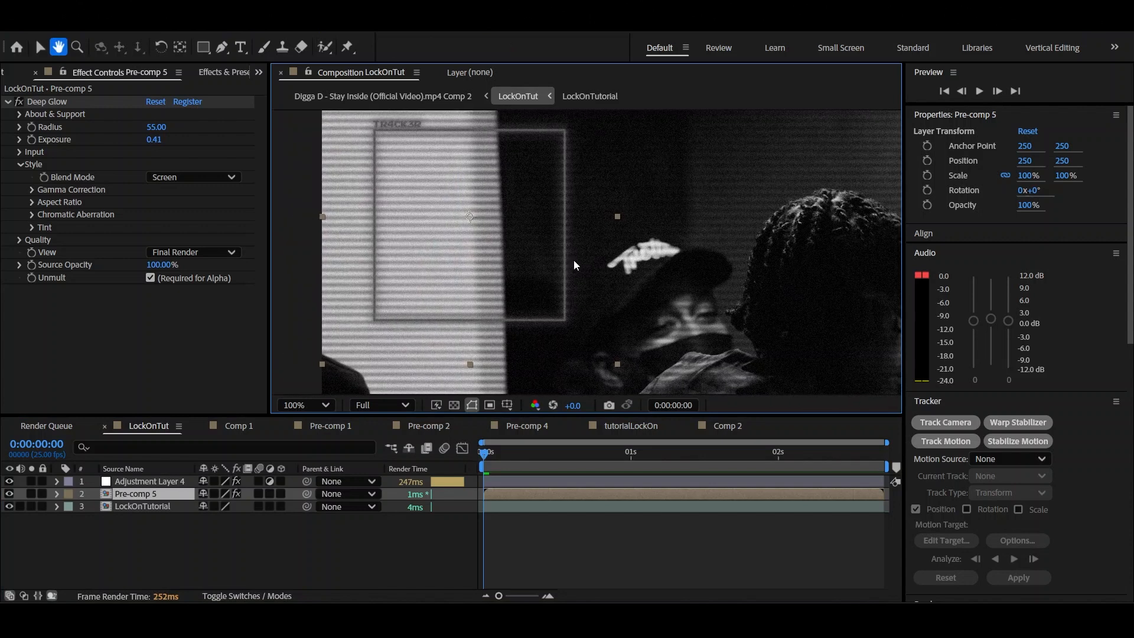
left_click_drag(357, 129, 377, 168)
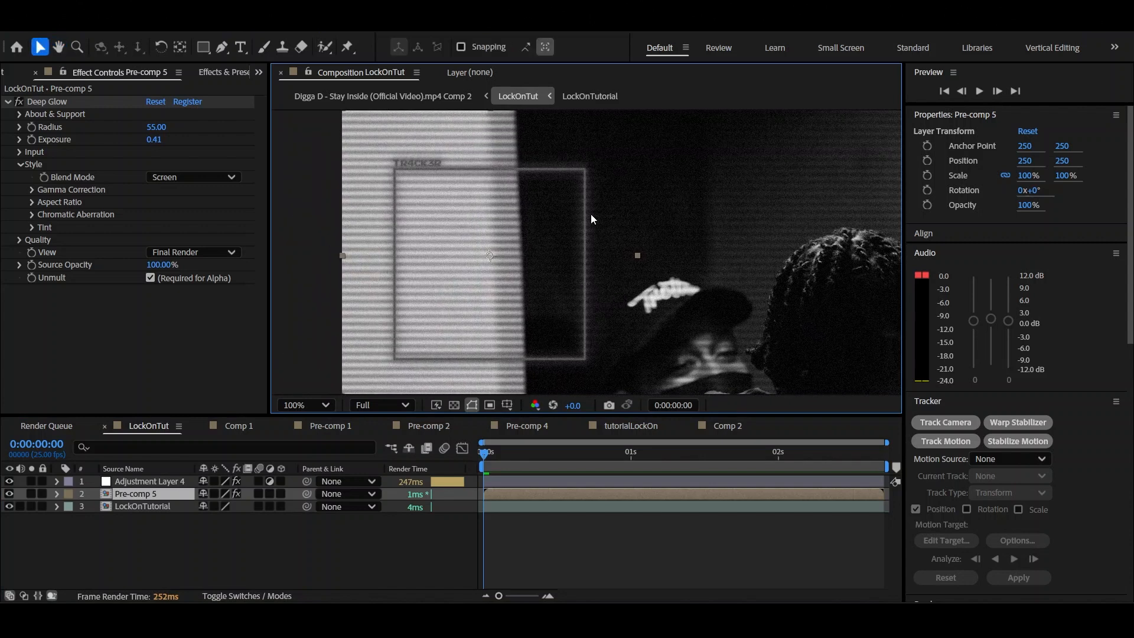
scroll(657, 368, "down", 1)
left_click(311, 405)
left_click(318, 130)
left_click(532, 543)
left_click(529, 496)
left_click(531, 505)
left_click(531, 494)
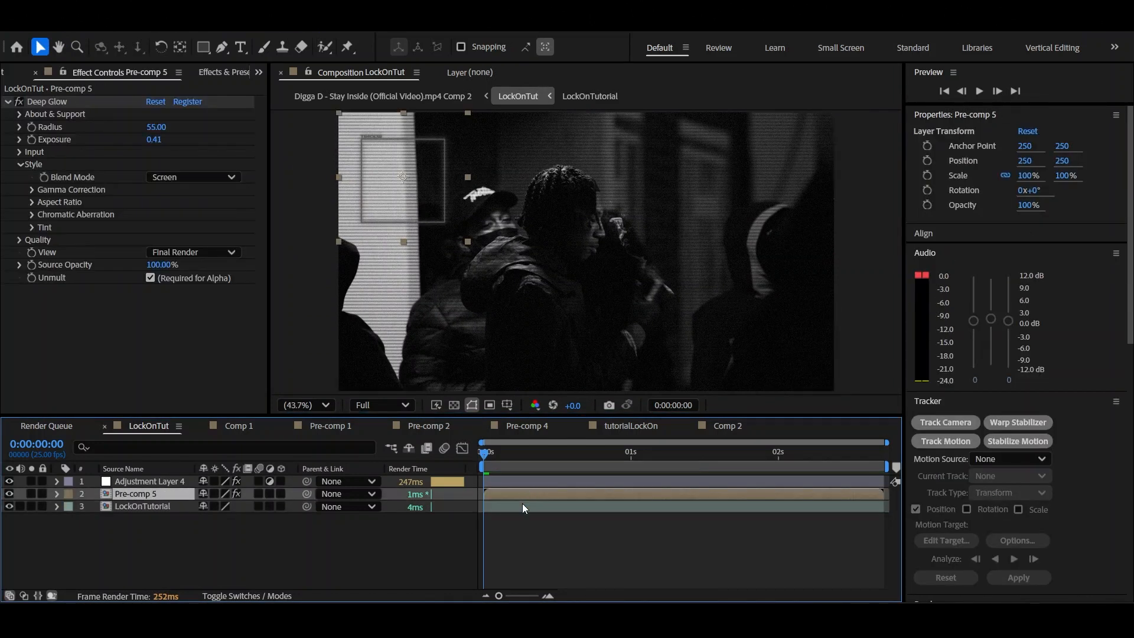
left_click(522, 508)
left_click(528, 495)
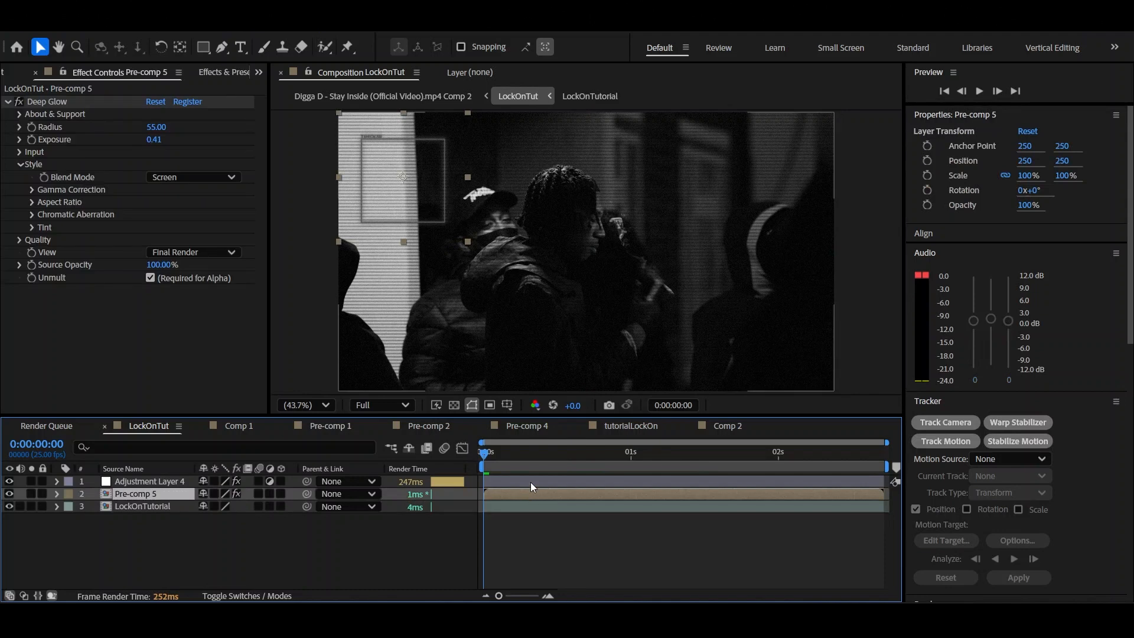
Move the Colorama effect from Adjustment Layer 4 to the LockOnTutorial footage layer
left_click(530, 481)
left_click_drag(260, 186, 257, 275)
left_click(35, 148)
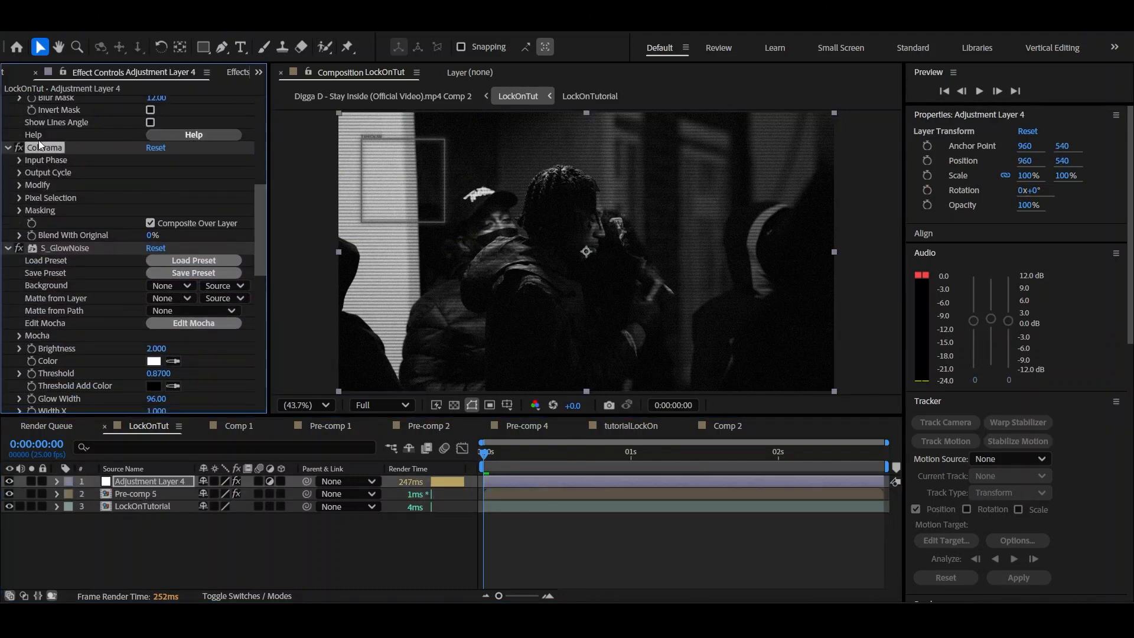
key("Delete")
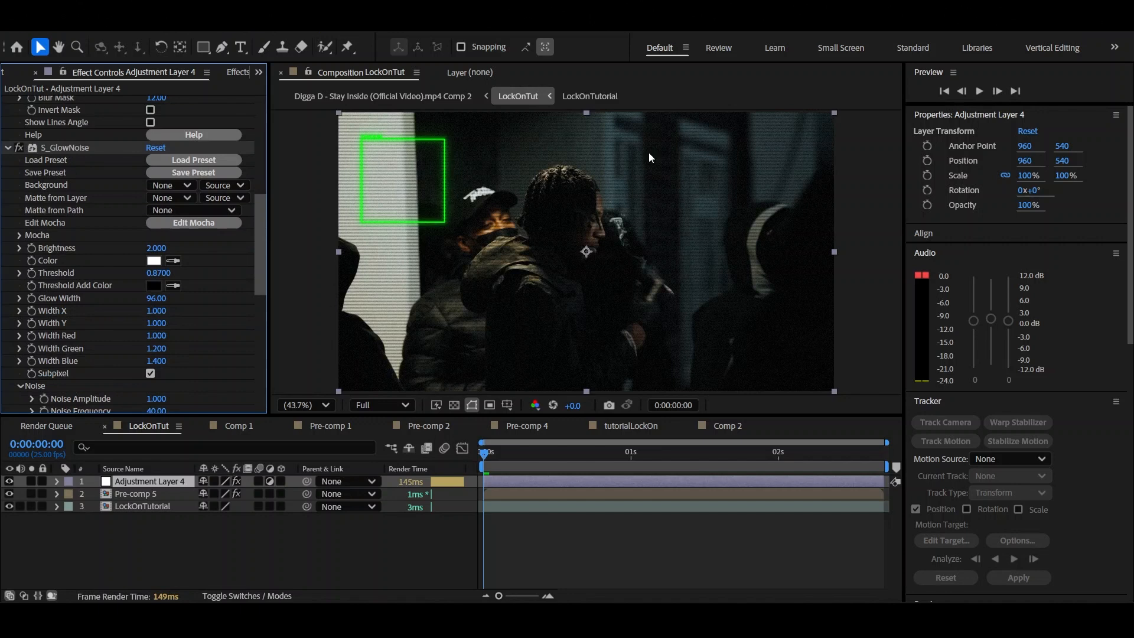
left_click(529, 506)
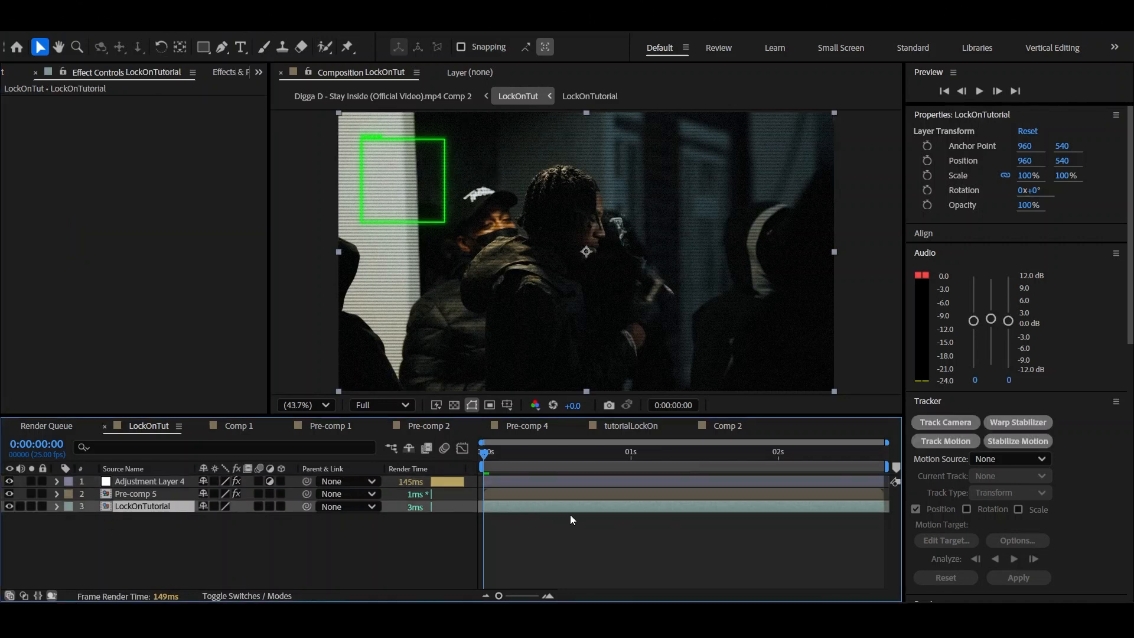
key("ctrl+v")
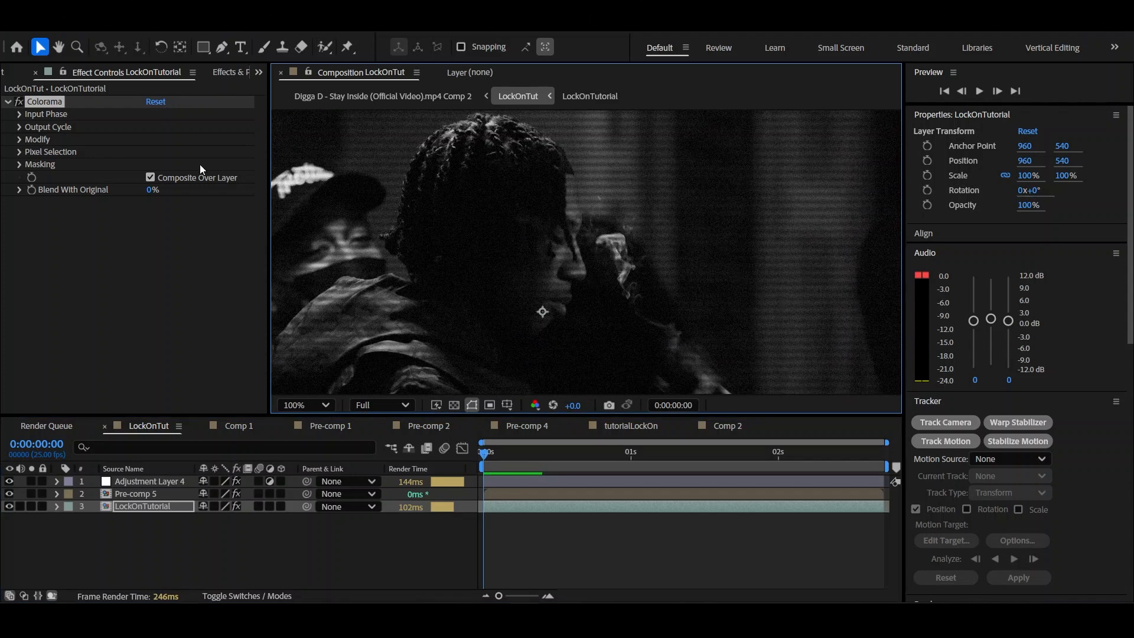
left_click_drag(550, 245, 558, 281)
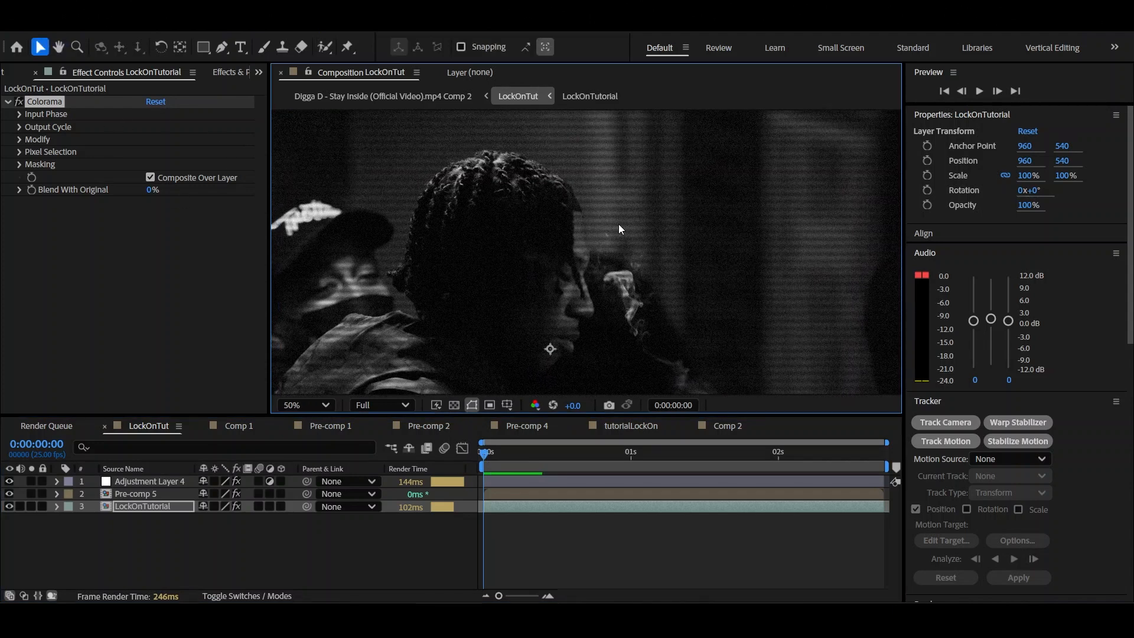
left_click_drag(655, 282, 575, 197)
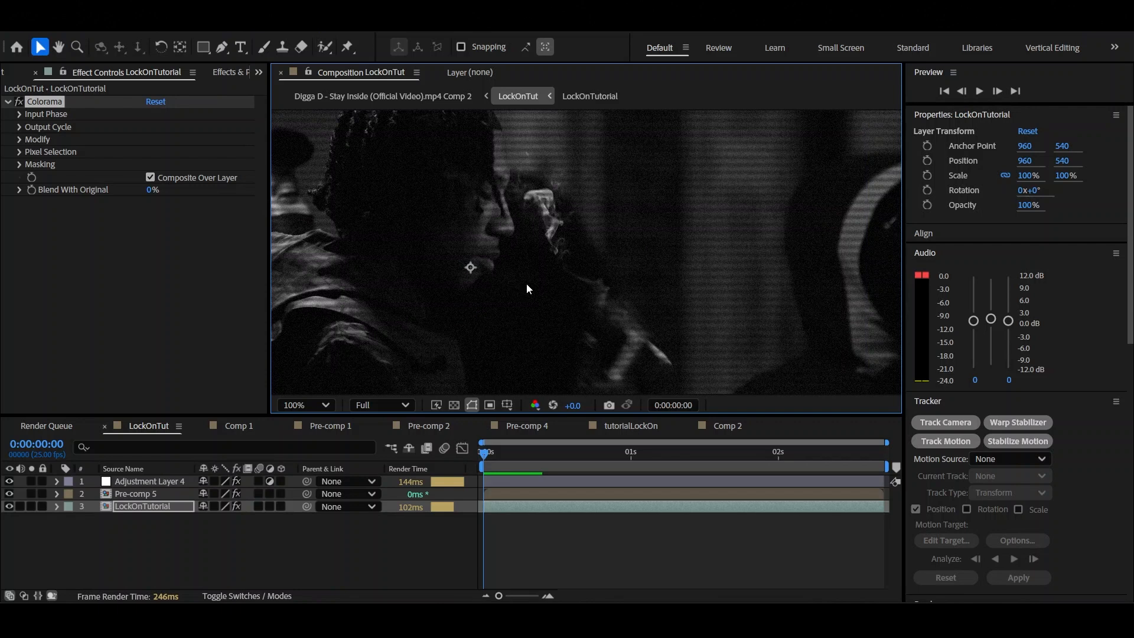
scroll(535, 281, "down", 2)
left_click(330, 405)
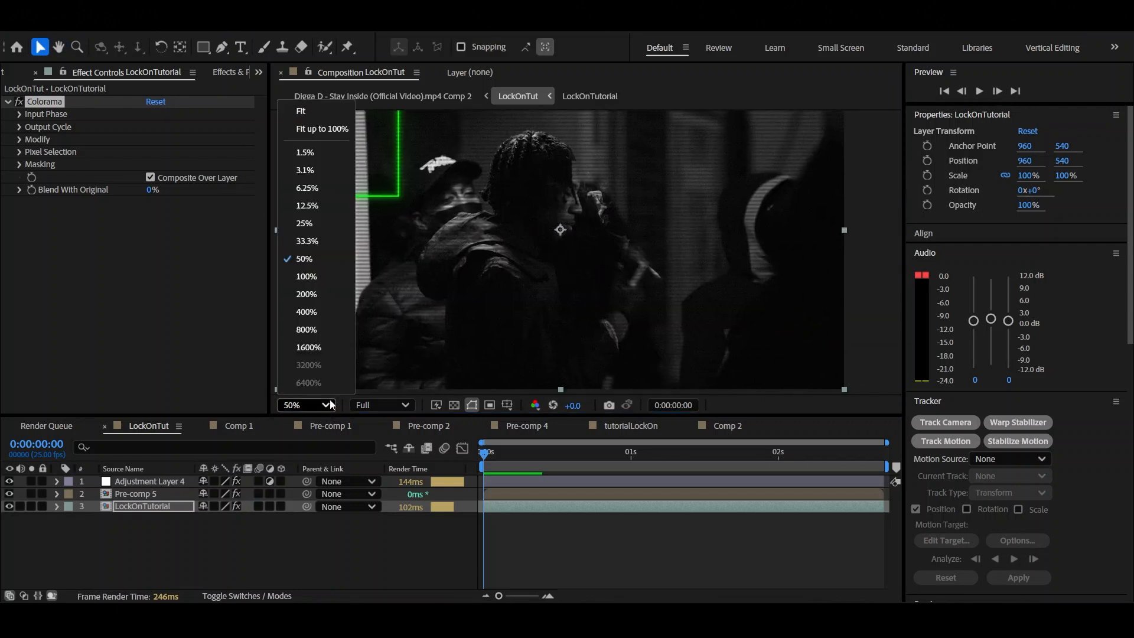
left_click(313, 130)
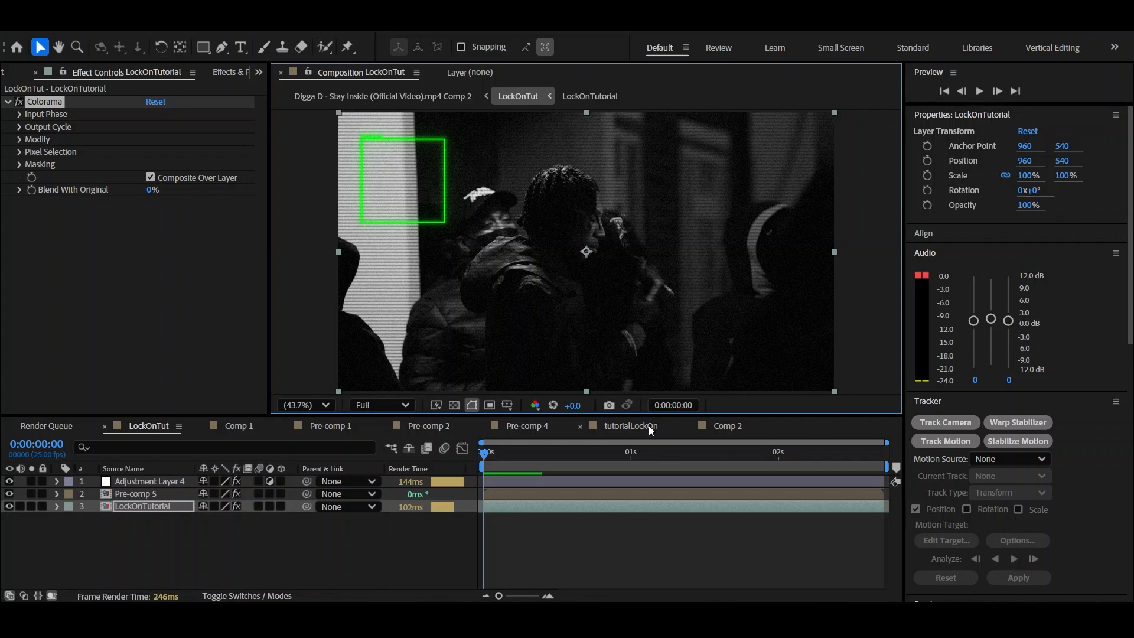
Hide Pre-comp 5 and open the LockOnTutorial footage layer for motion tracking
left_click(155, 495)
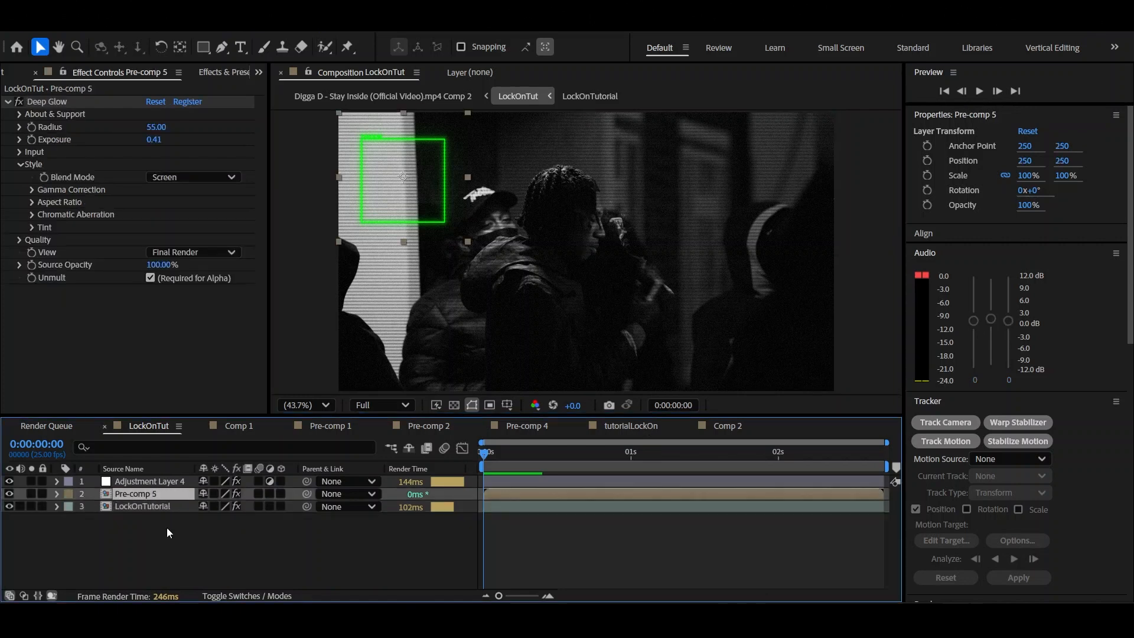
left_click(9, 495)
double_click(523, 509)
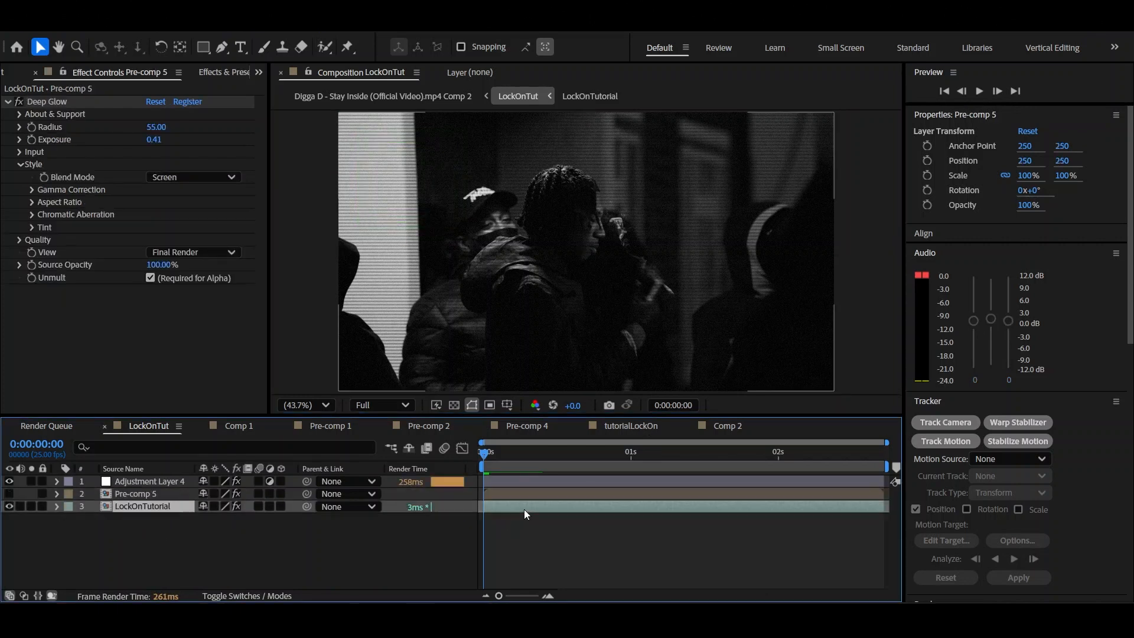
Place Track Point 1 on the bright highlight in the braided hair near the crown of the central man's head
scroll(632, 248, "up", 4)
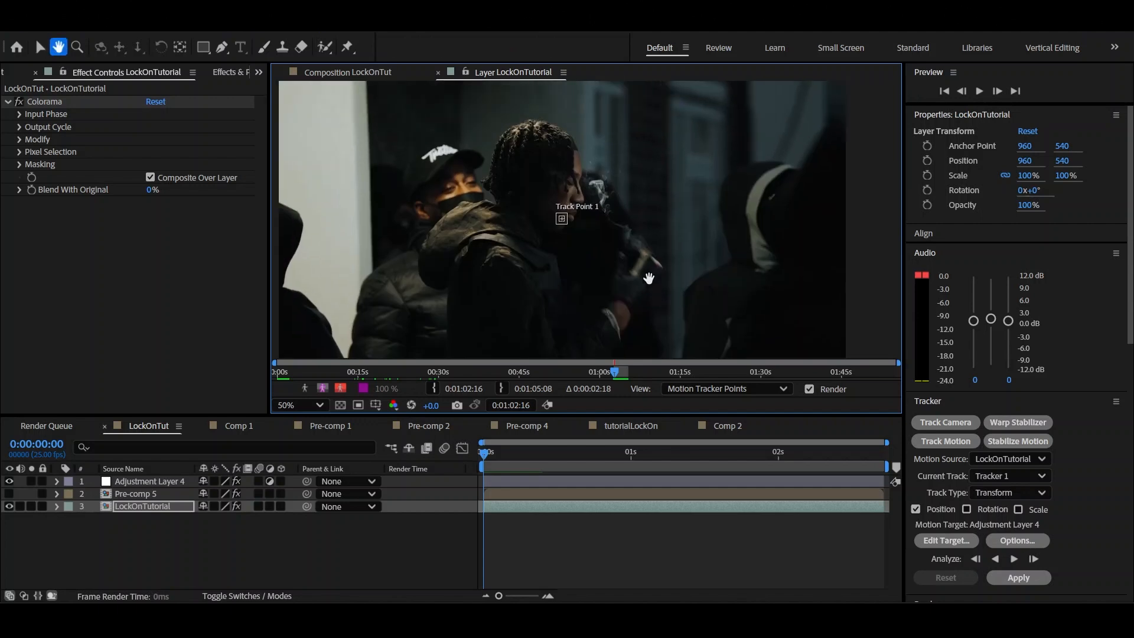
scroll(593, 254, "up", 4)
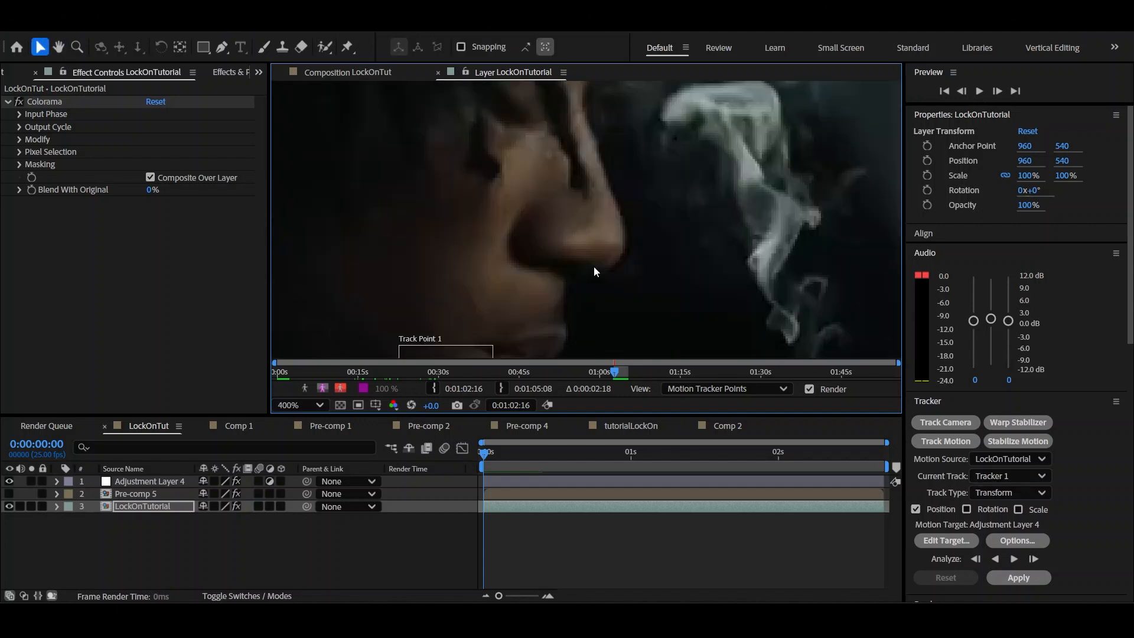
scroll(617, 237, "down", 4)
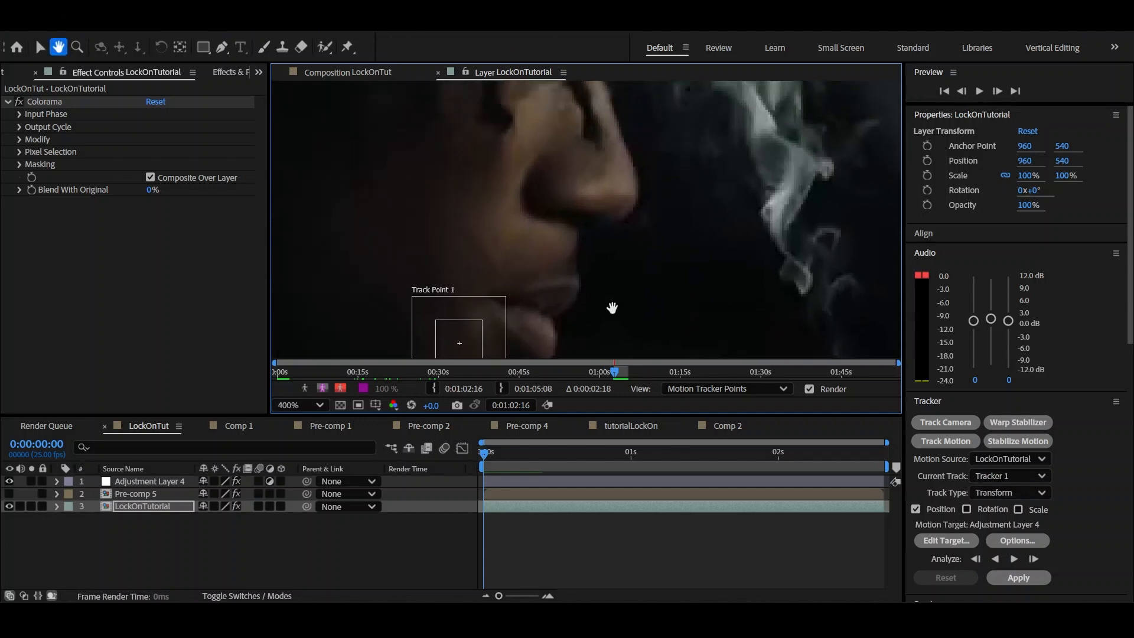
scroll(703, 331, "up", 1)
left_click_drag(711, 339, 711, 380)
left_click_drag(623, 285, 475, 108)
left_click_drag(550, 229, 491, 139)
left_click_drag(534, 170, 562, 197)
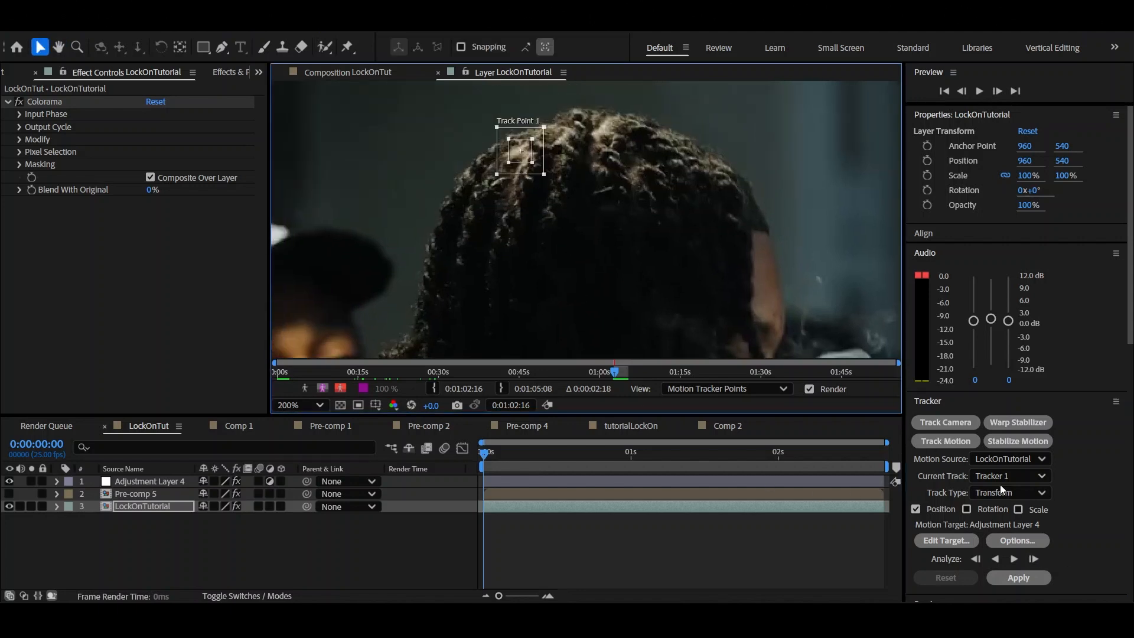
Analyze the track point forward through the clip, check the motion path and return to 0:00:00:00
left_click(1009, 557)
scroll(565, 226, "up", 1)
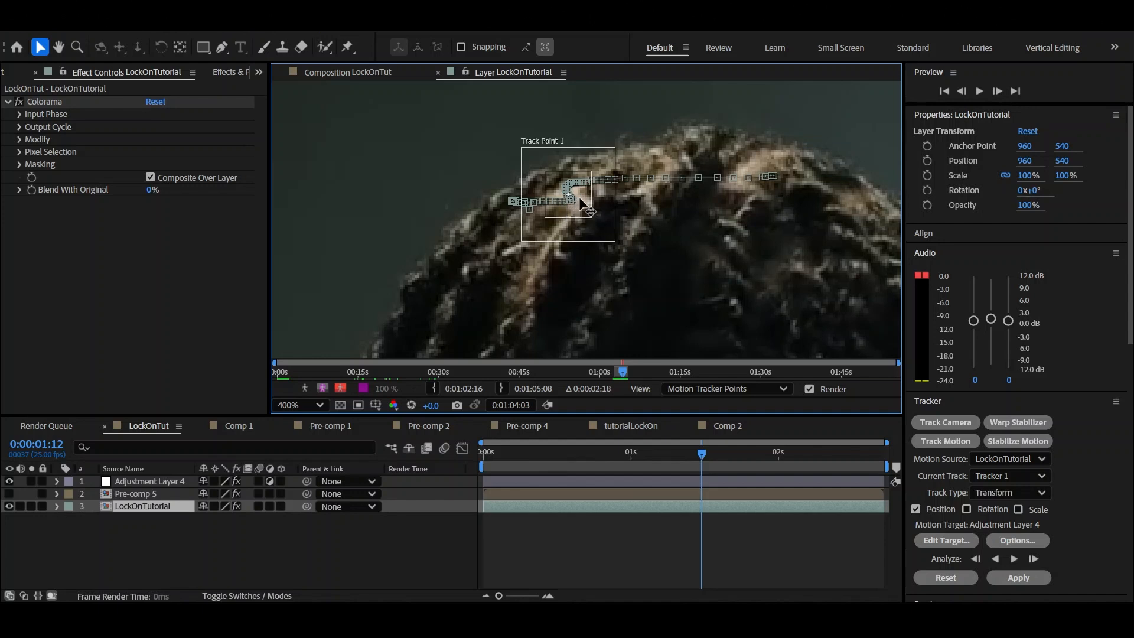
scroll(558, 224, "down", 1)
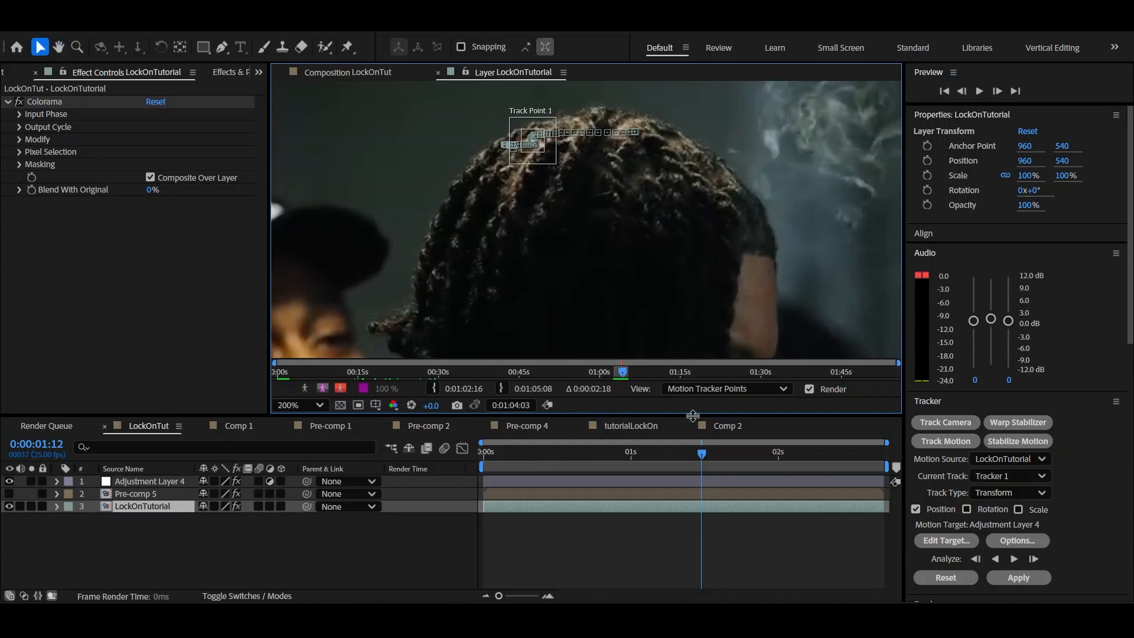
left_click_drag(668, 454, 475, 448)
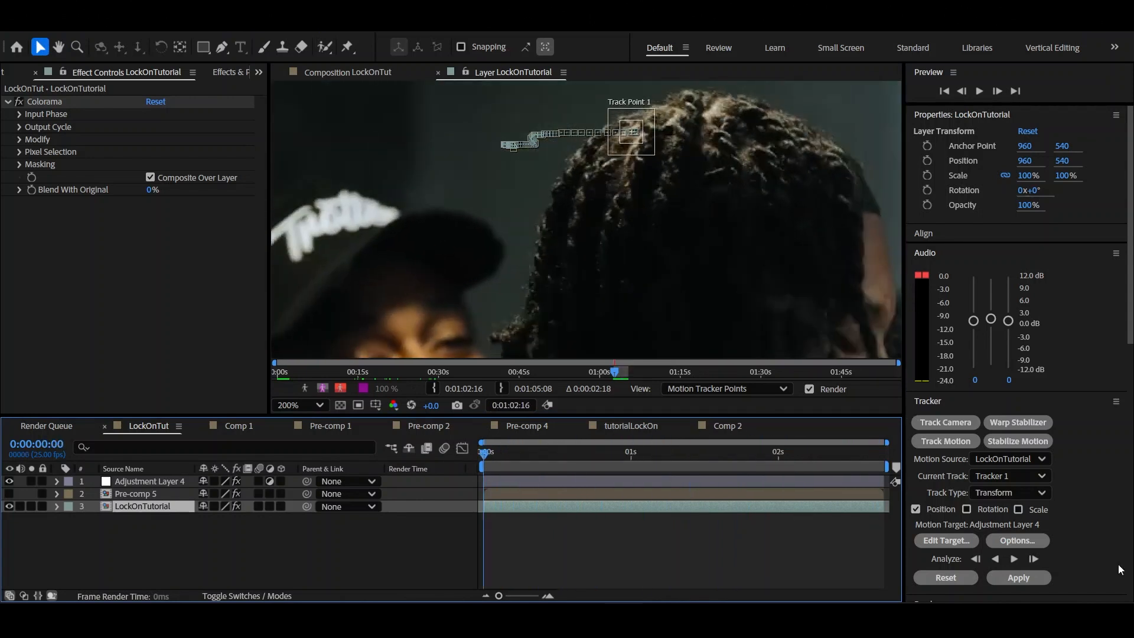
Create a null object in LockOnTut and set it as the tracker's motion target
right_click(419, 506)
mouse_move(464, 334)
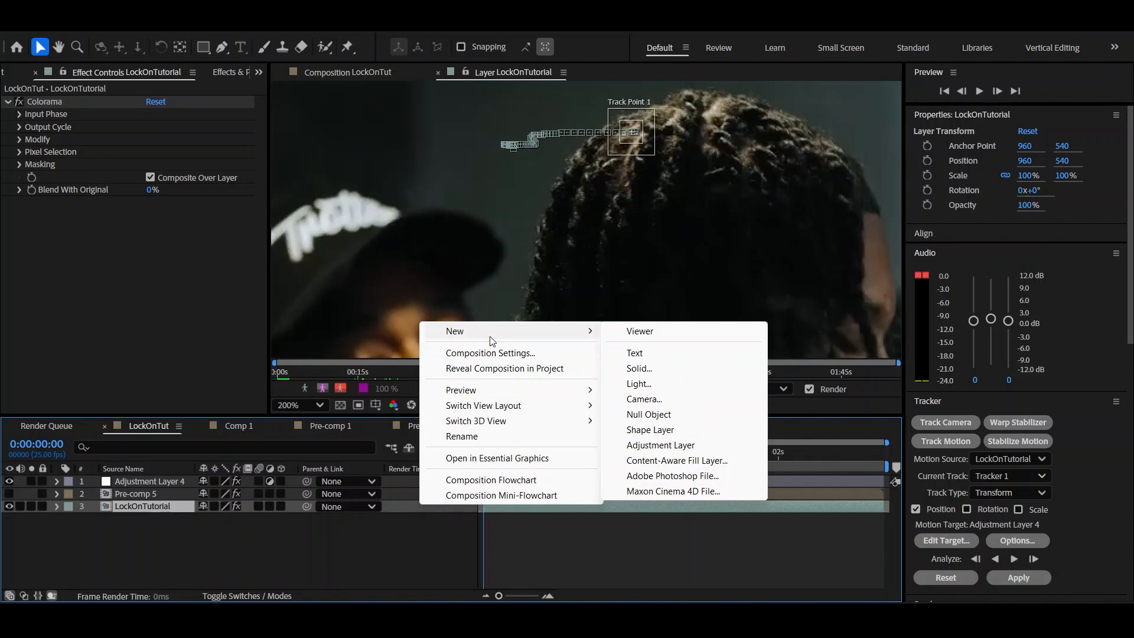
left_click(674, 418)
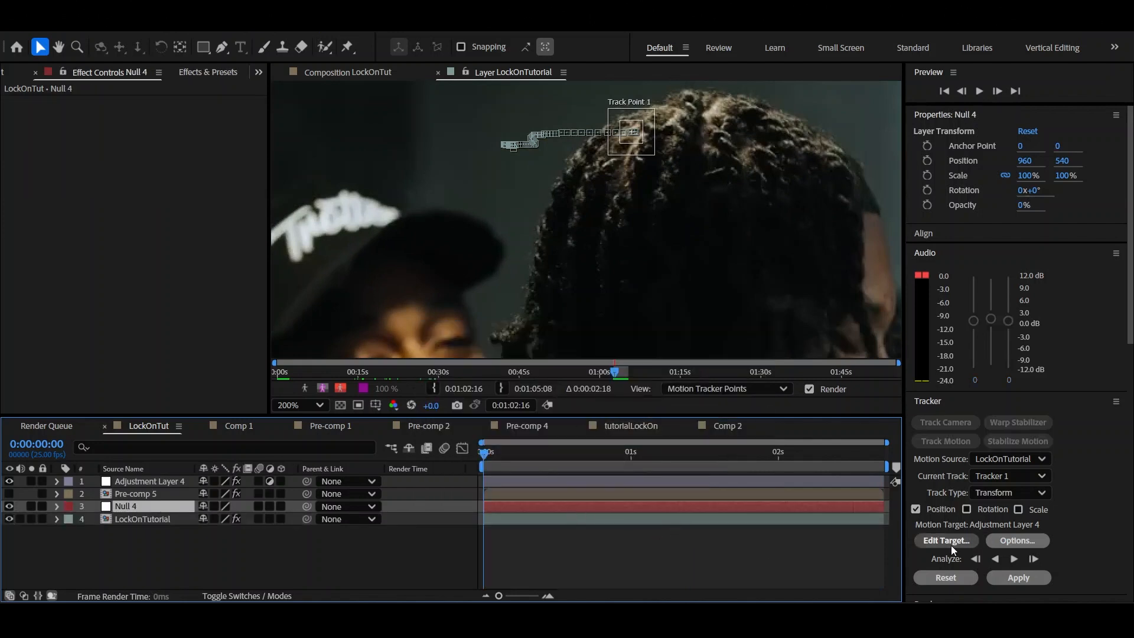
left_click(951, 545)
left_click(581, 291)
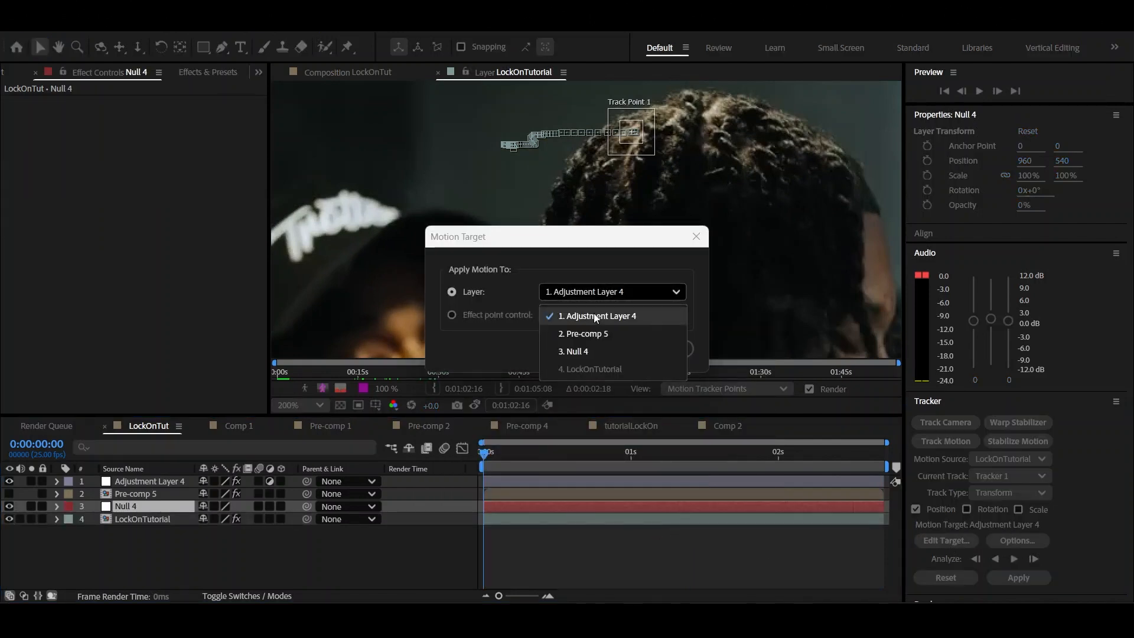
left_click(592, 353)
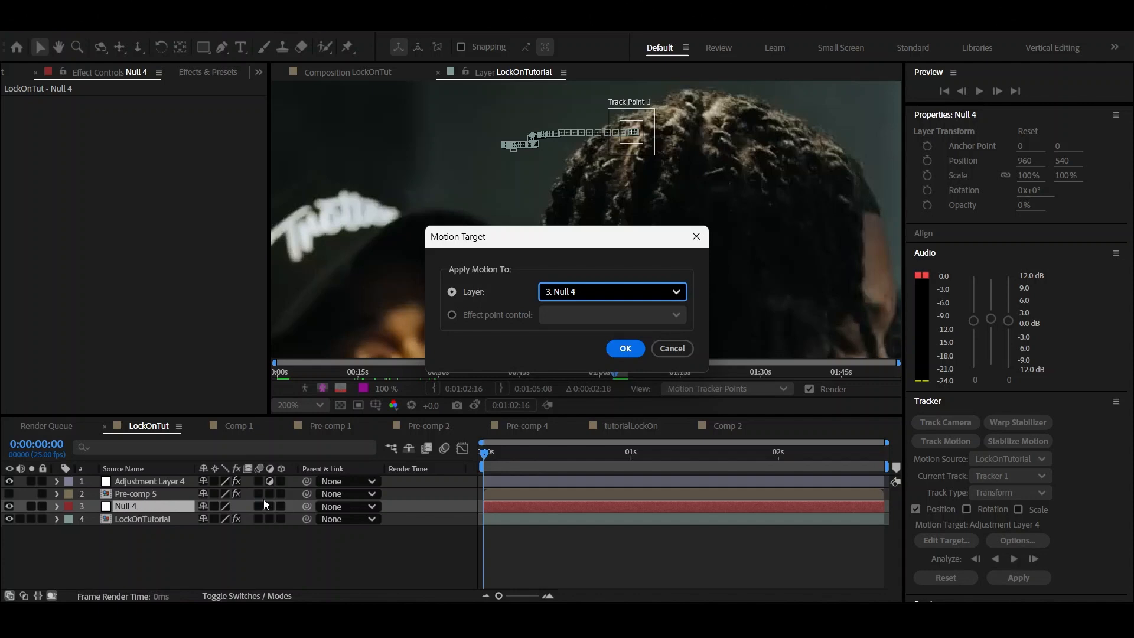
left_click(626, 349)
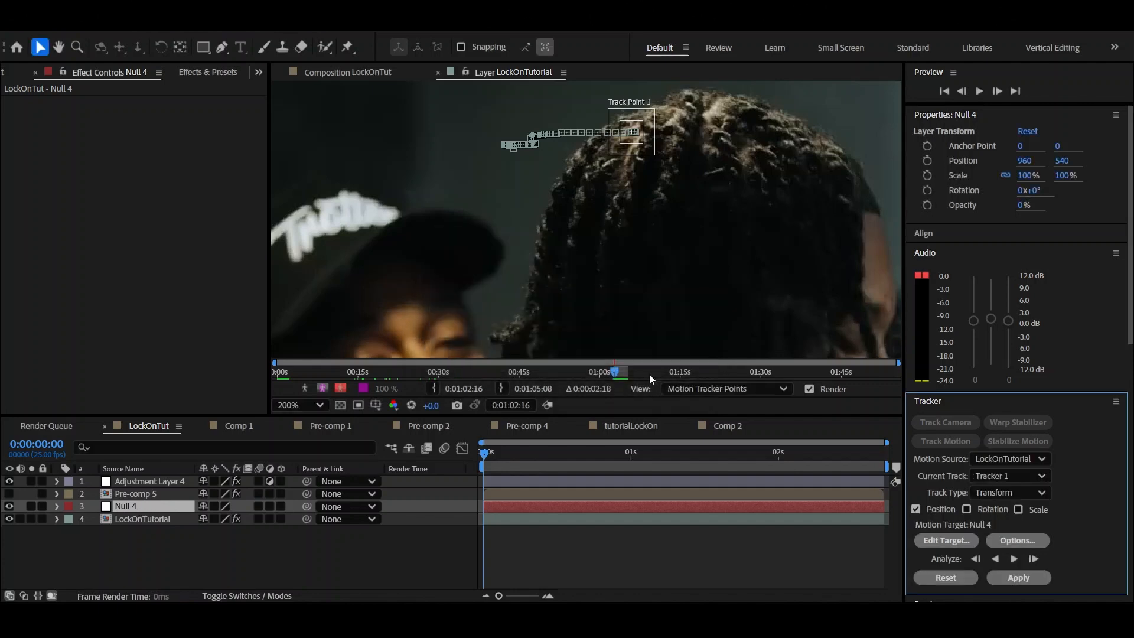
Apply the tracking data to the null object and preview its motion in the composition
left_click(1006, 581)
left_click(593, 325)
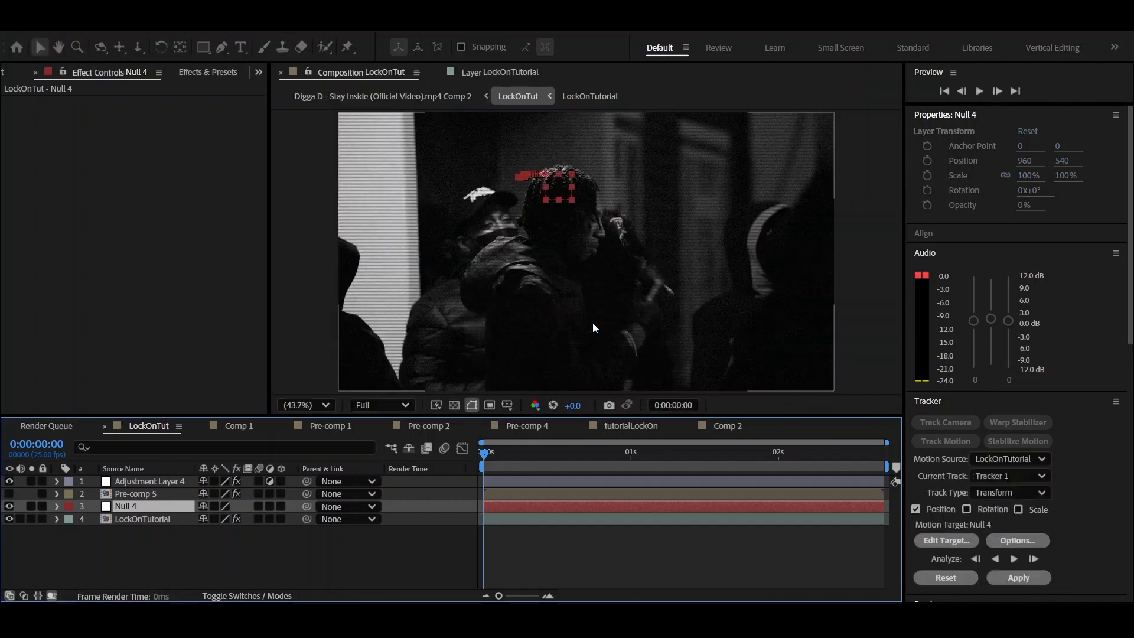
left_click(495, 456)
key("space")
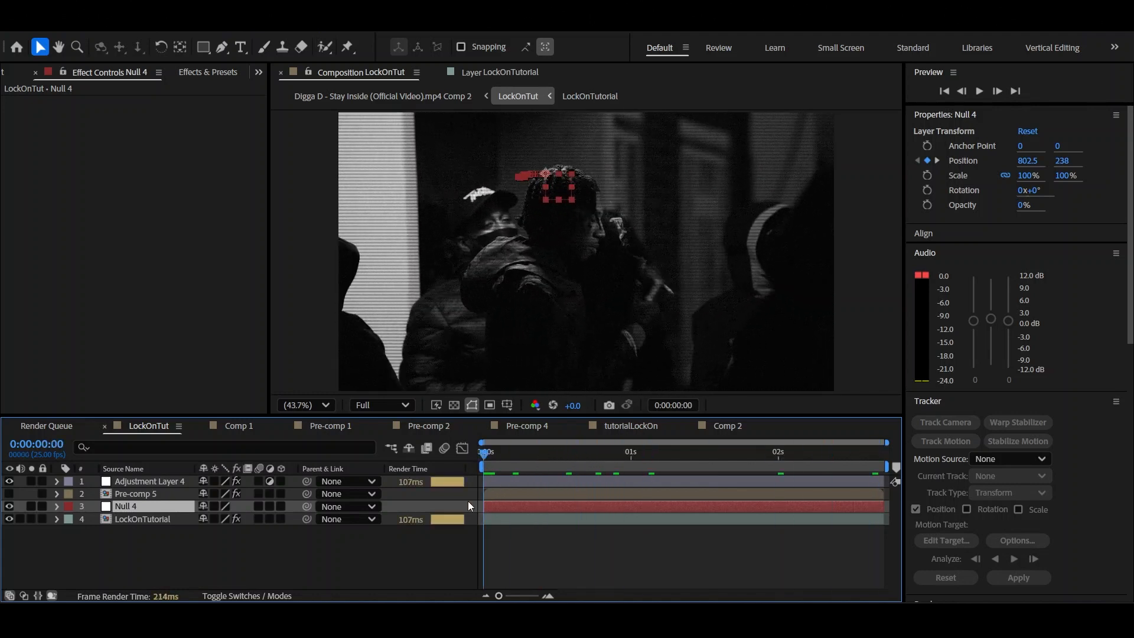
Unhide Pre-comp 5 and parent it to Null 4, fitting it around the tracked man's head at 129% scale
left_click(9, 495)
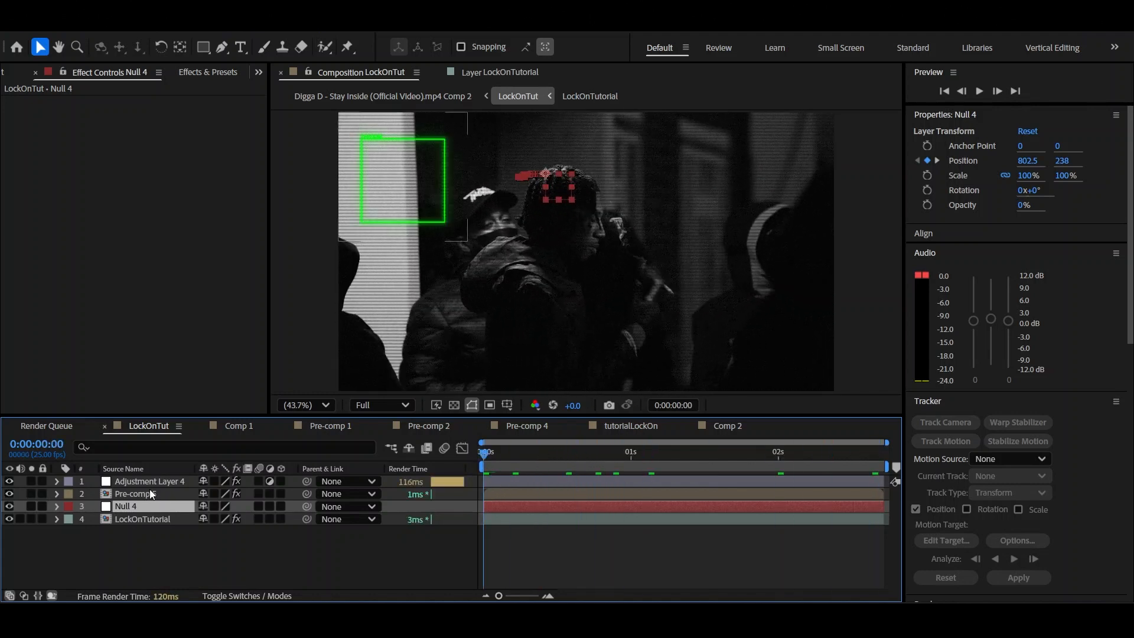
left_click(152, 493)
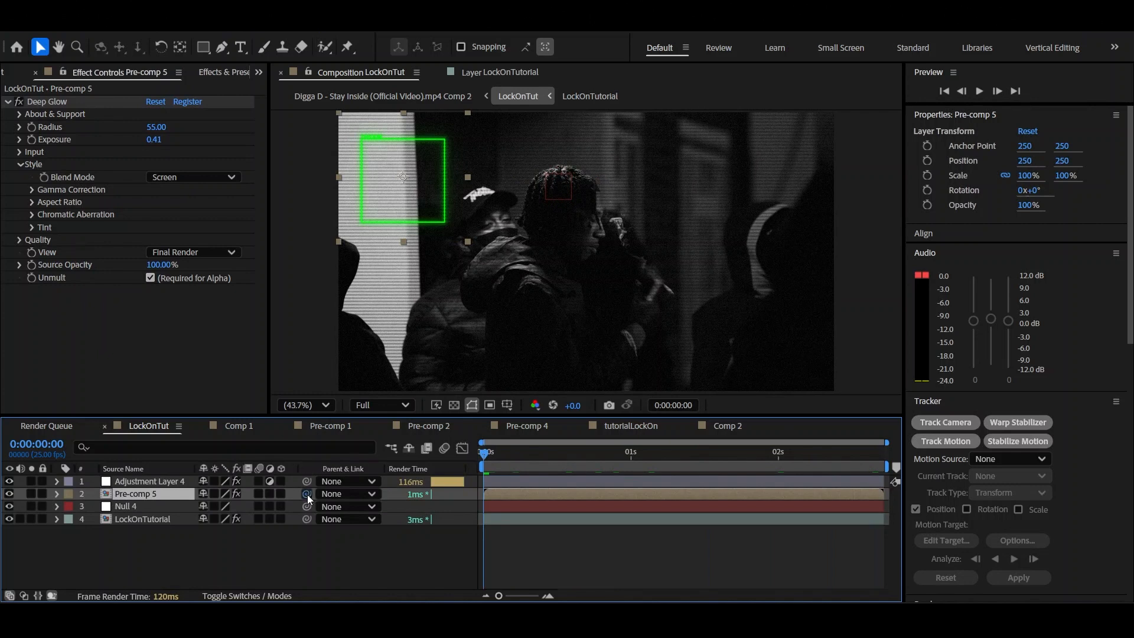
left_click_drag(306, 495, 187, 509)
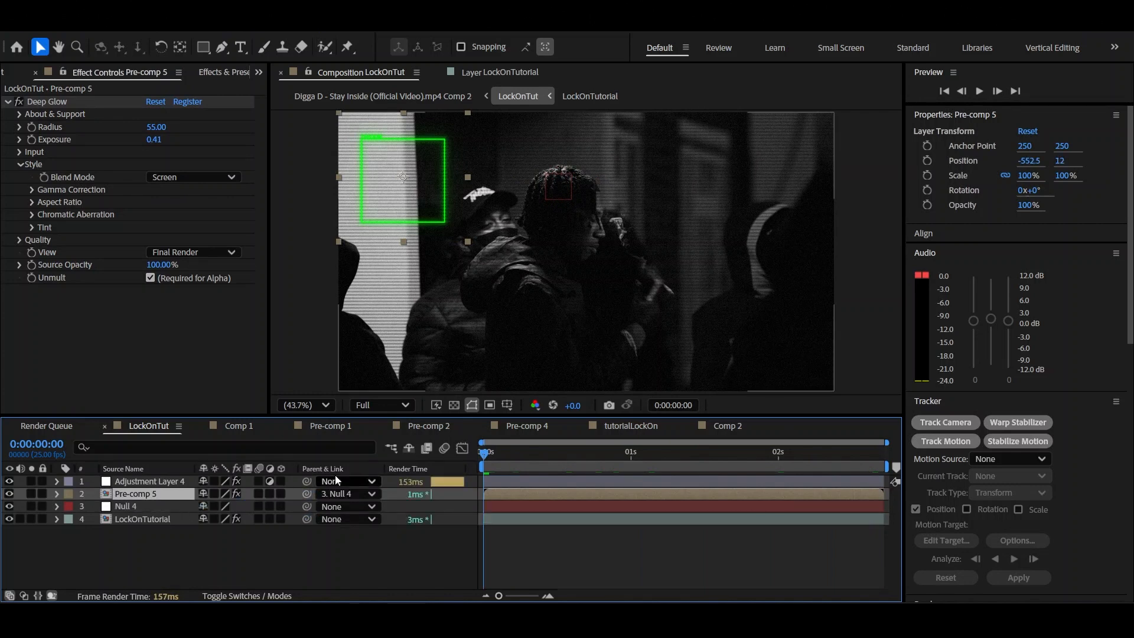
left_click_drag(424, 204, 592, 253)
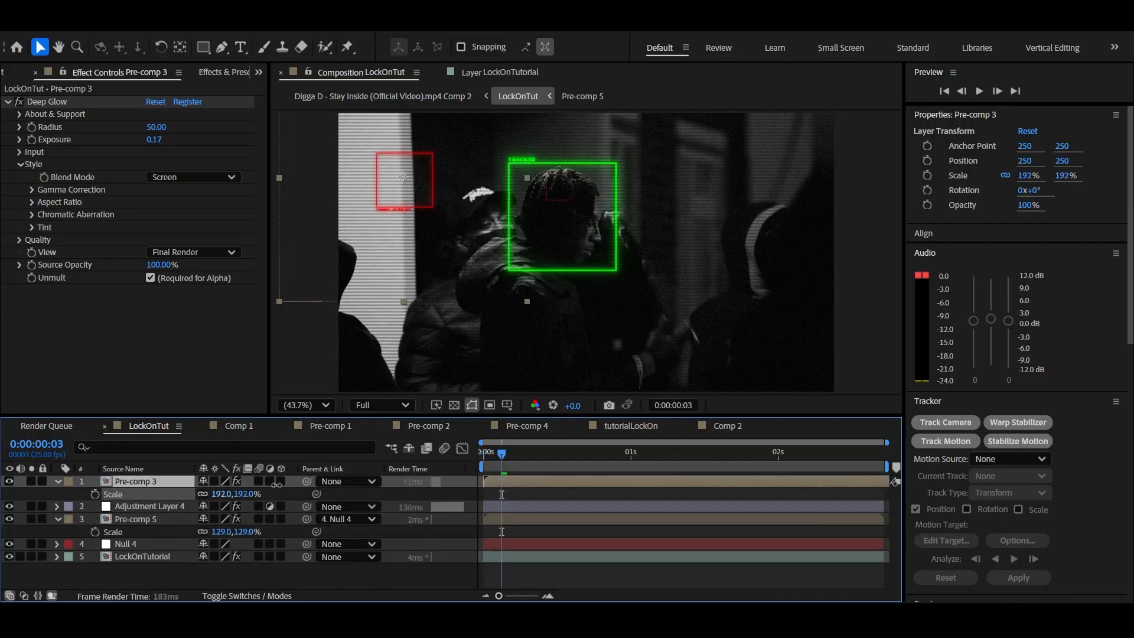
Try framing the hooded figure with the red C4NNOT-1D3NTIFY box of Pre-comp 3 at 226% scale
left_click_drag(222, 494, 278, 494)
left_click_drag(402, 177, 716, 233)
left_click_drag(718, 301, 745, 307)
scroll(739, 310, "up", 1)
scroll(704, 260, "up", 2)
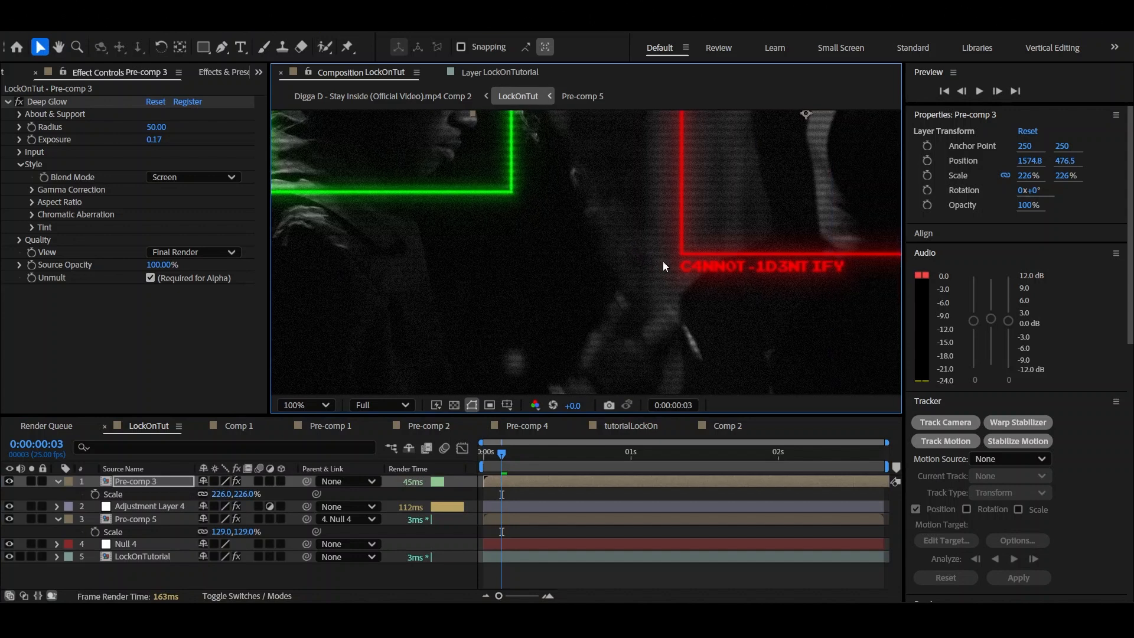
left_click_drag(820, 264, 683, 312)
left_click_drag(724, 132, 689, 185)
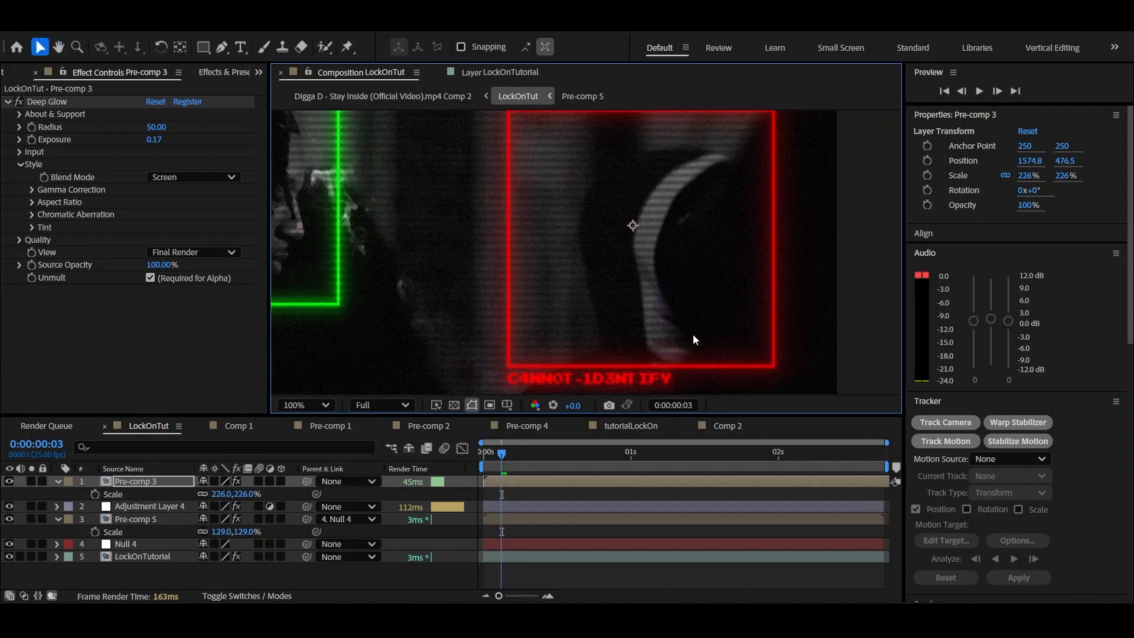
scroll(727, 263, "down", 1)
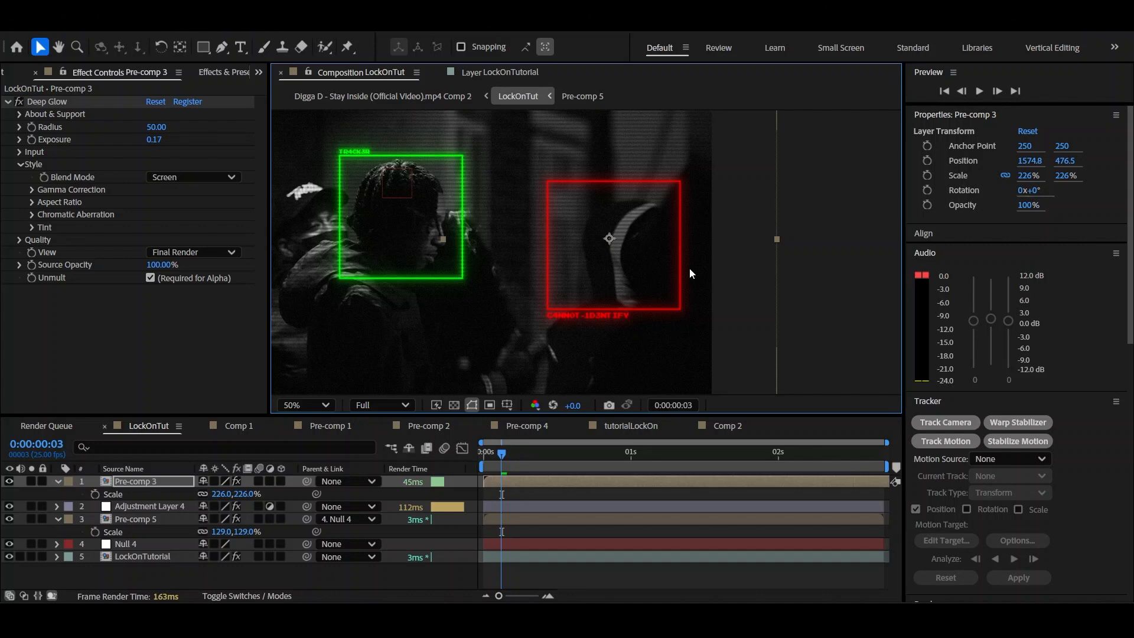
scroll(689, 267, "down", 2)
left_click_drag(622, 277, 628, 251)
scroll(625, 232, "up", 2)
key("v")
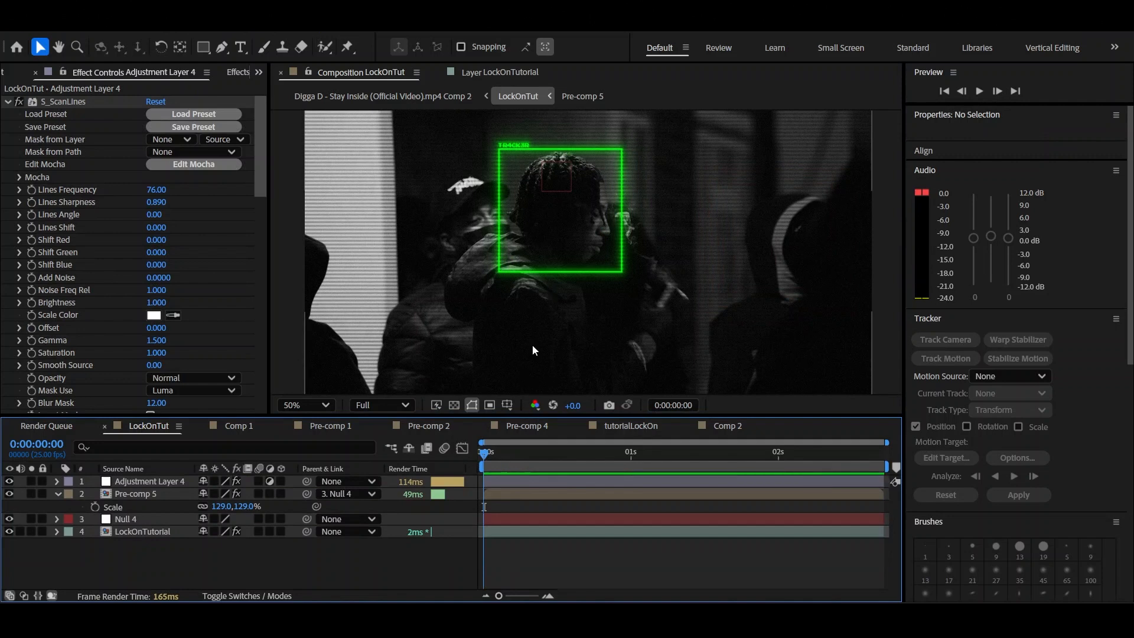
Fit the composition in the viewer and apply the Posterize Time effect to Adjustment Layer 4
left_click(299, 401)
left_click(312, 123)
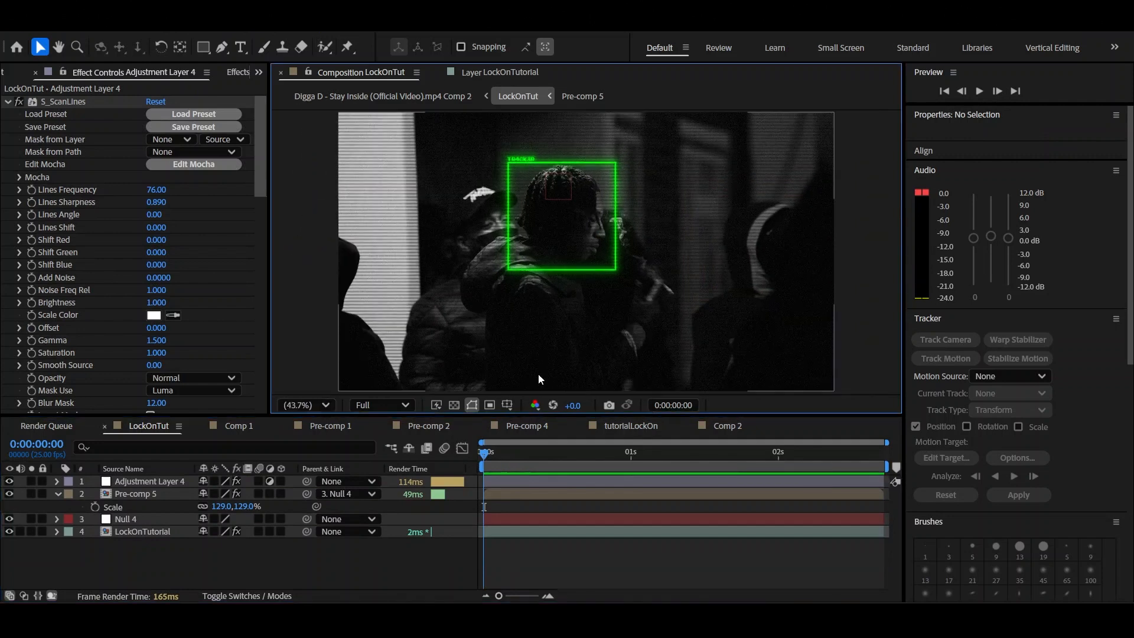
left_click(504, 484)
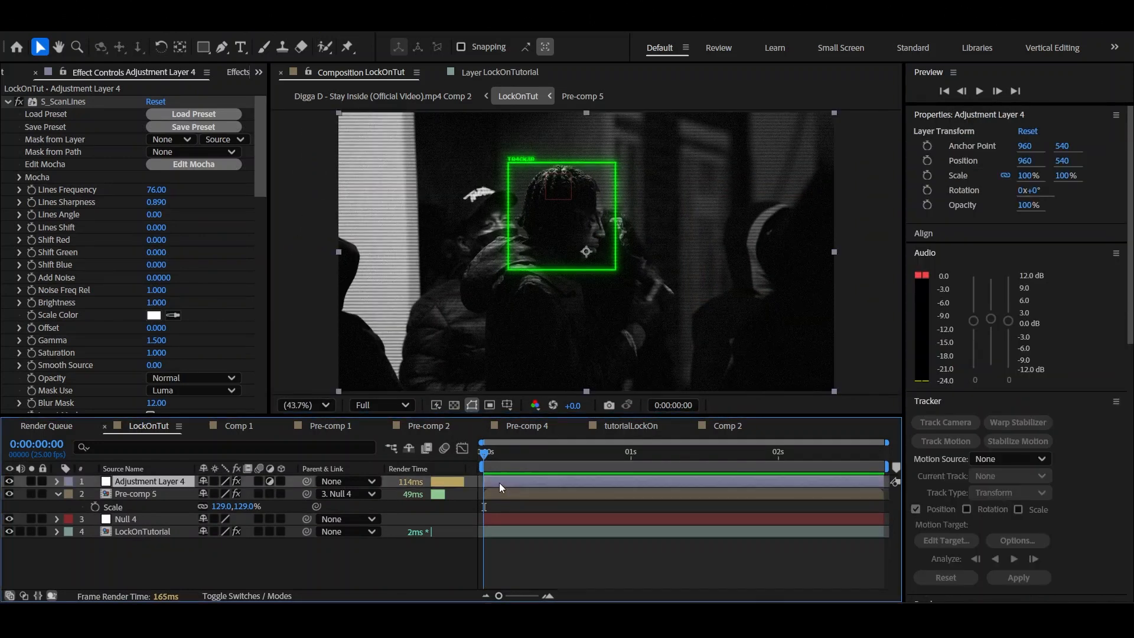
left_click_drag(261, 159, 257, 114)
left_click(538, 551)
left_click(538, 483)
key("ctrl+space")
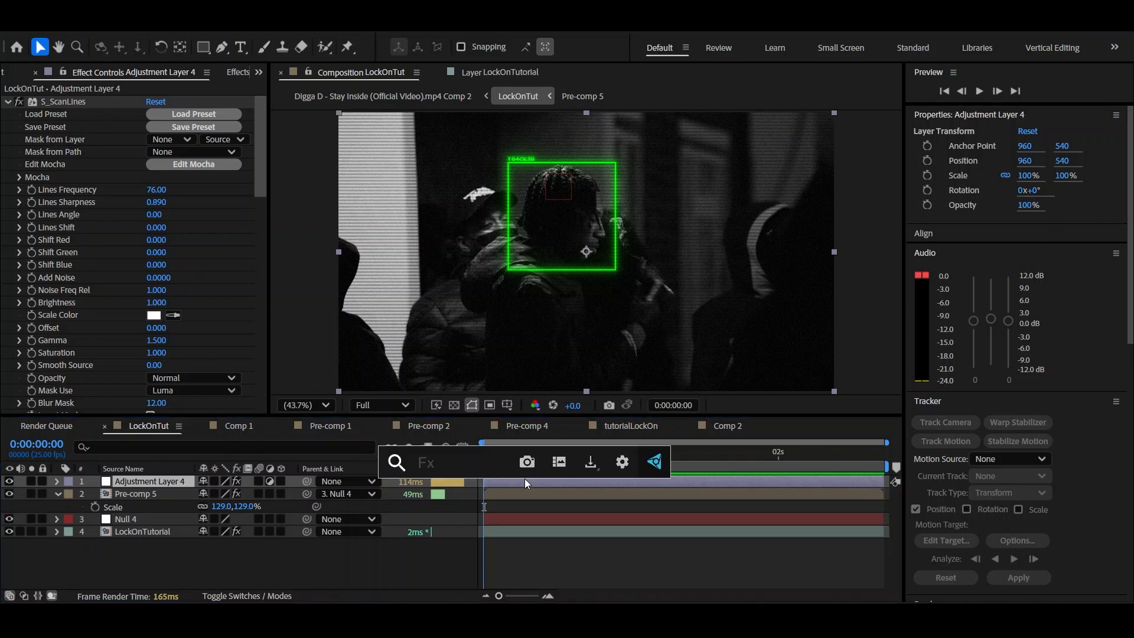
type("posteri")
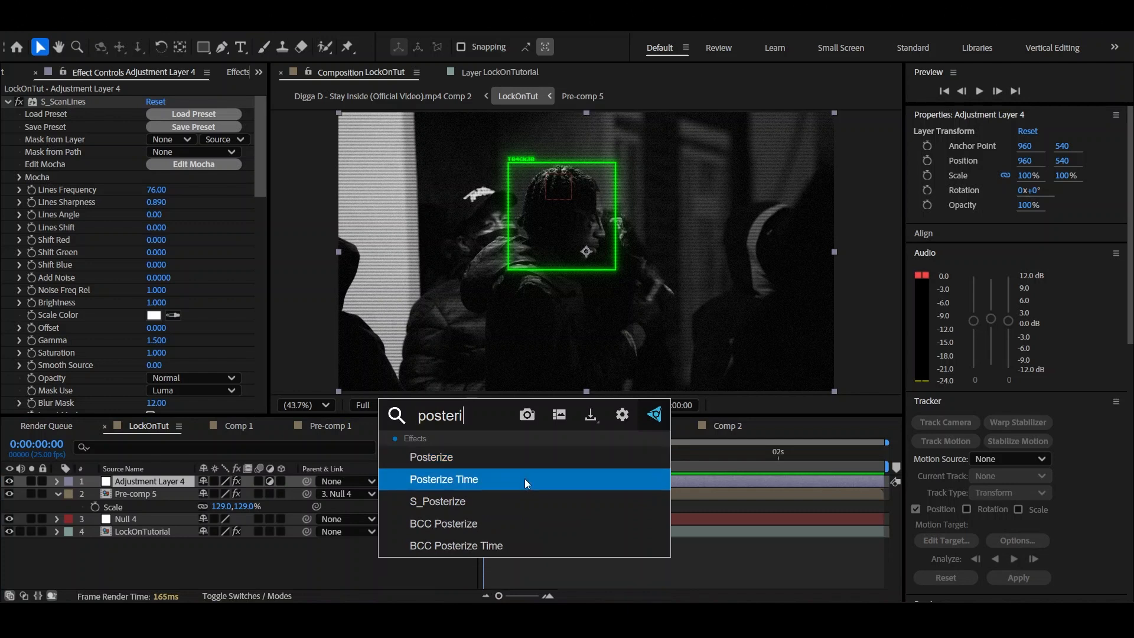
key("Return")
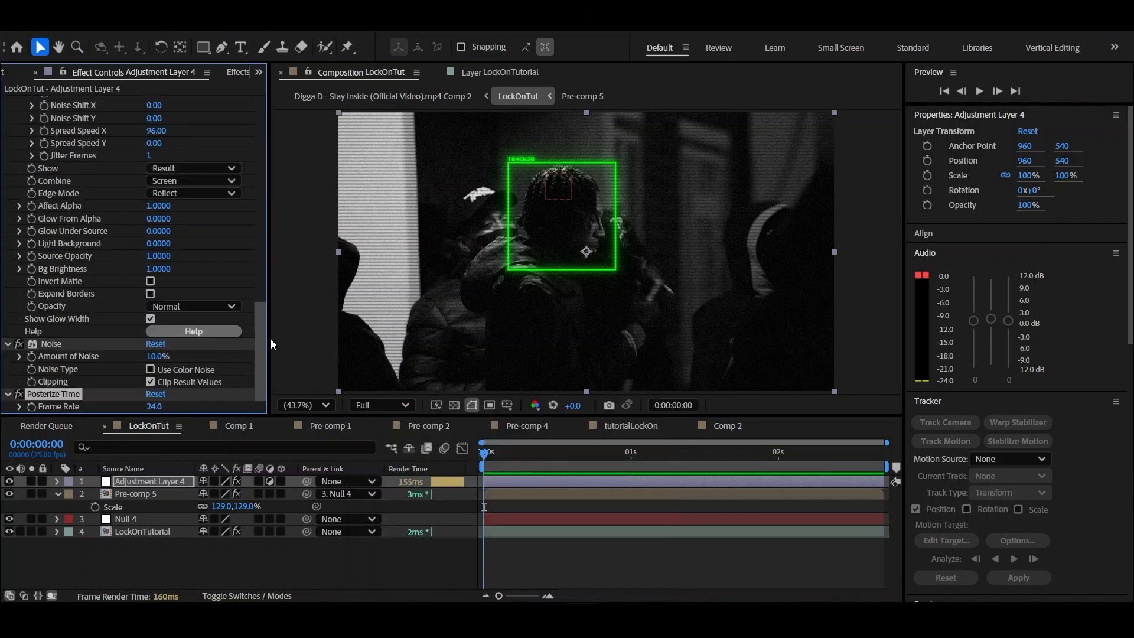
Set the Posterize Time frame rate to 18 and preview the composition from the start
left_click(163, 407)
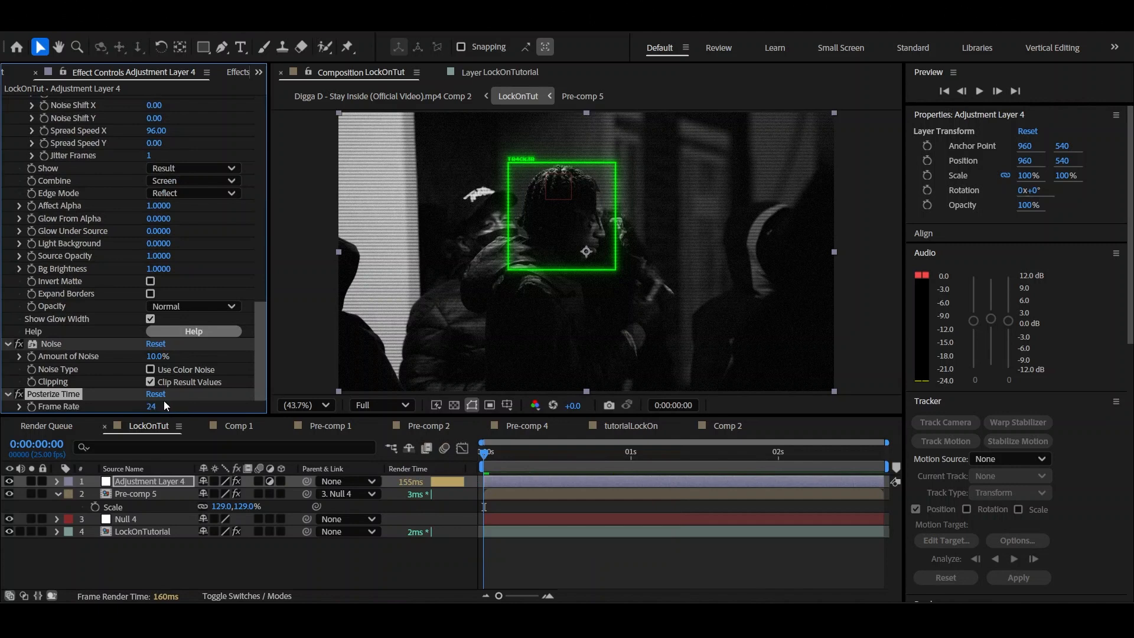
left_click(155, 406)
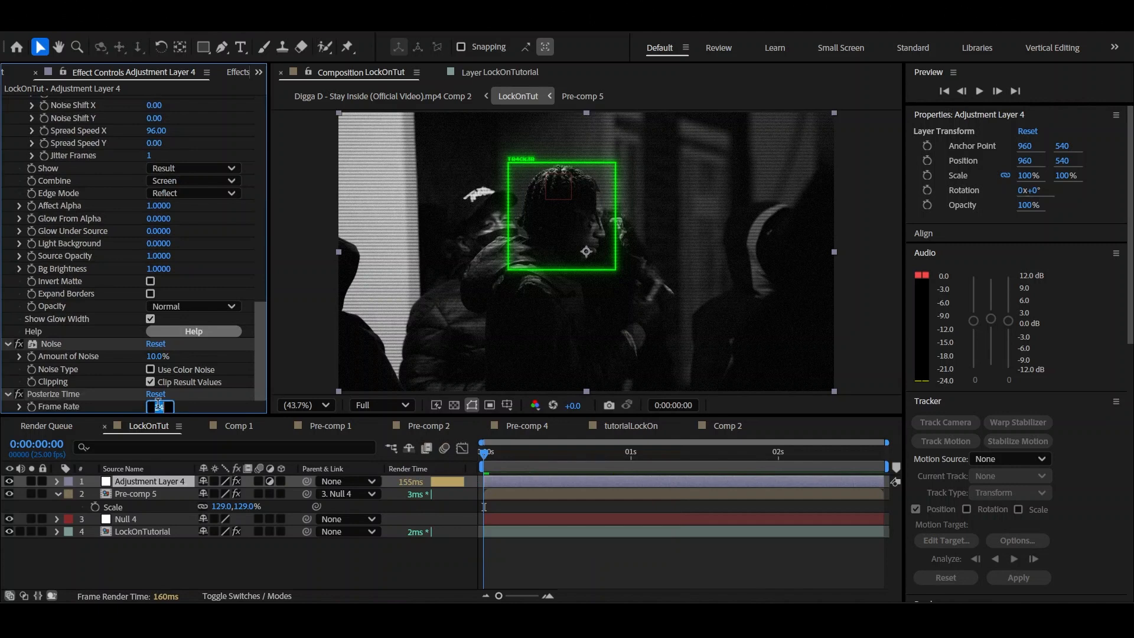
key("Return")
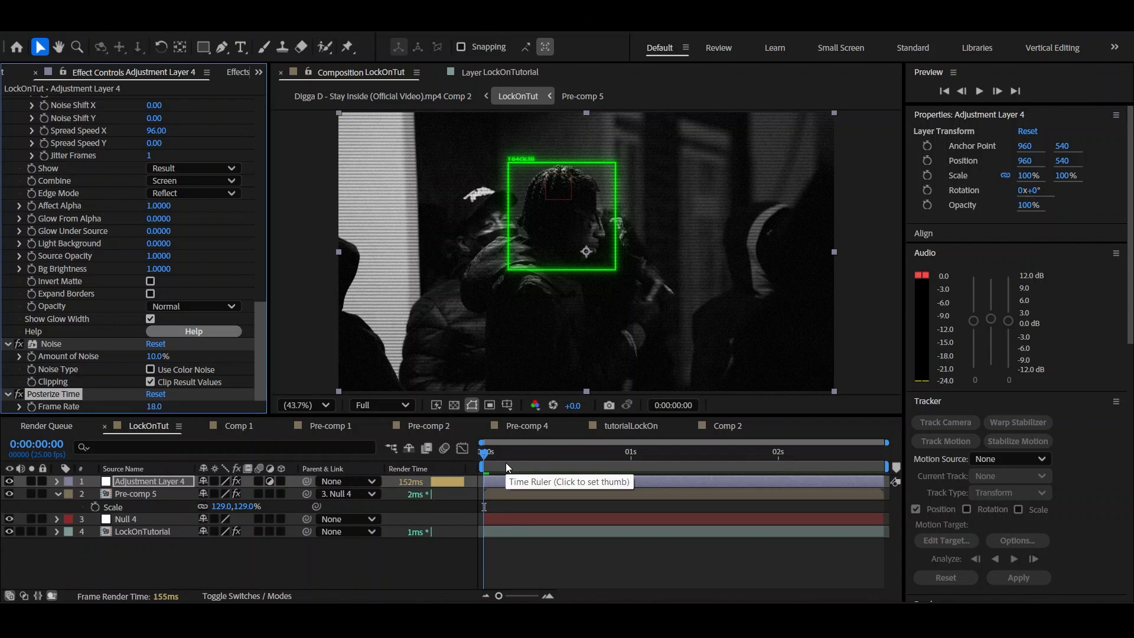
left_click(532, 561)
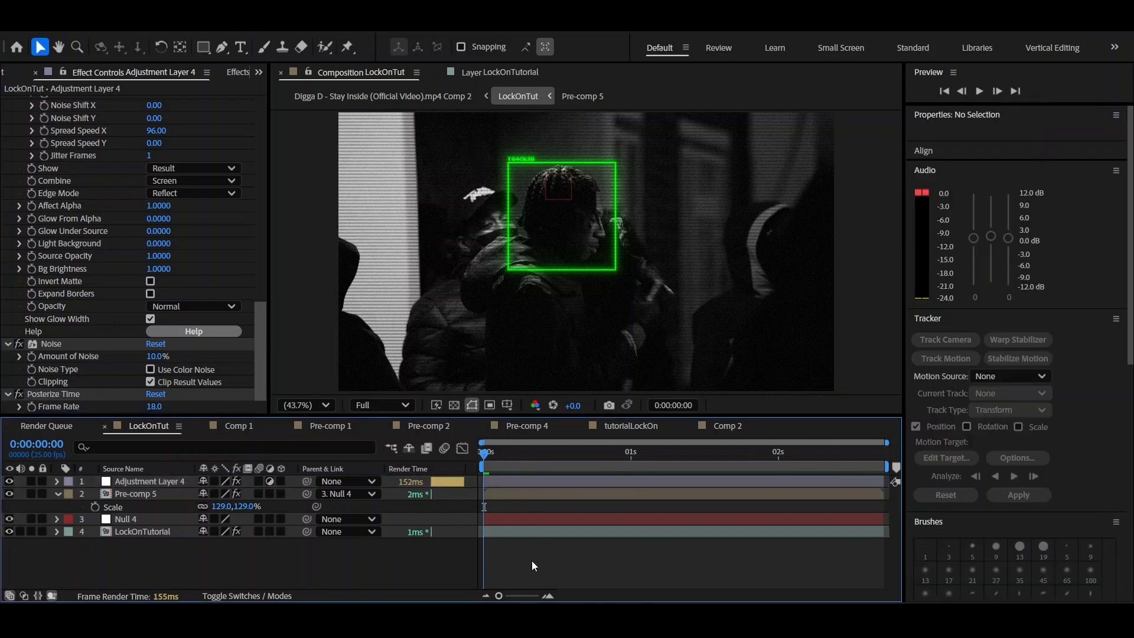
key("space")
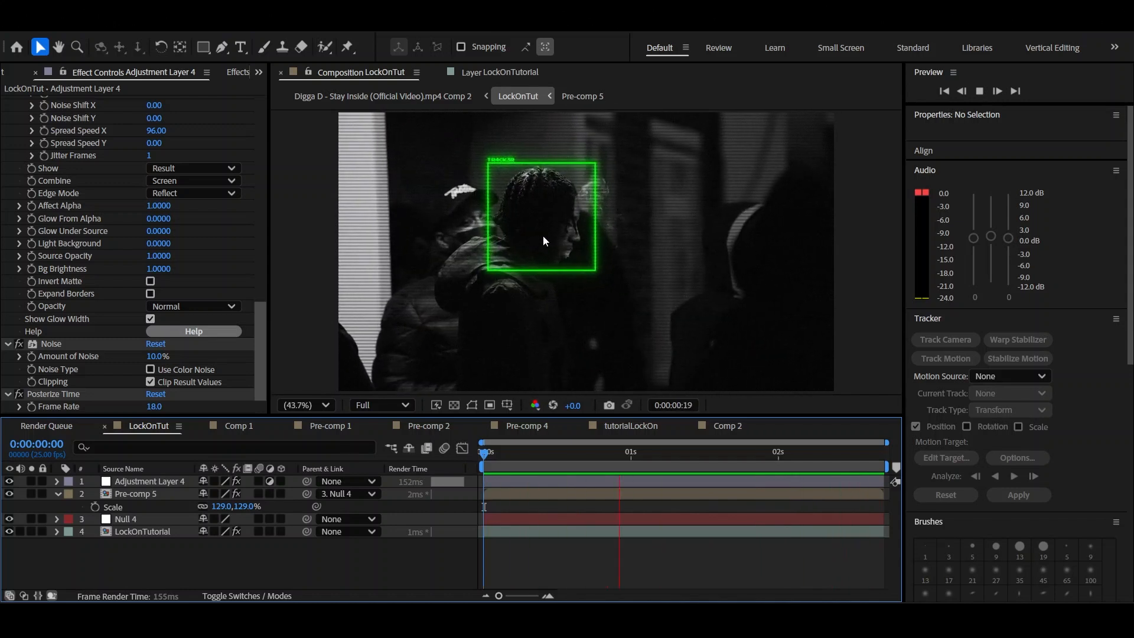
key("space")
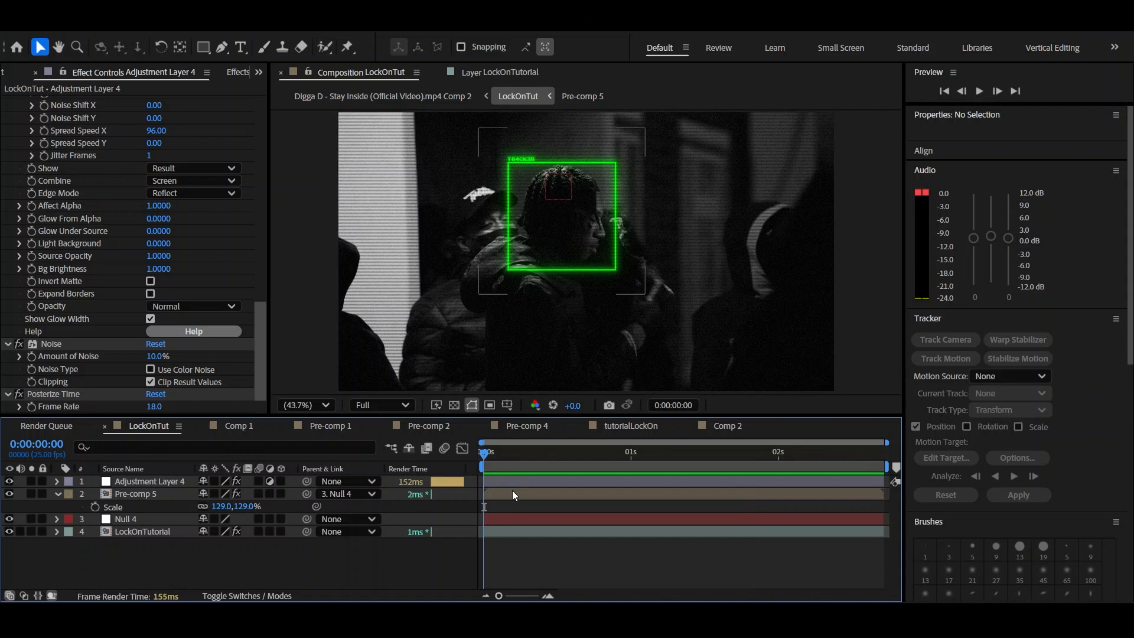
Keyframe Pre-comp 5's scale to grow from 0% at the composition start to 129% at about frame 6
left_click(504, 496)
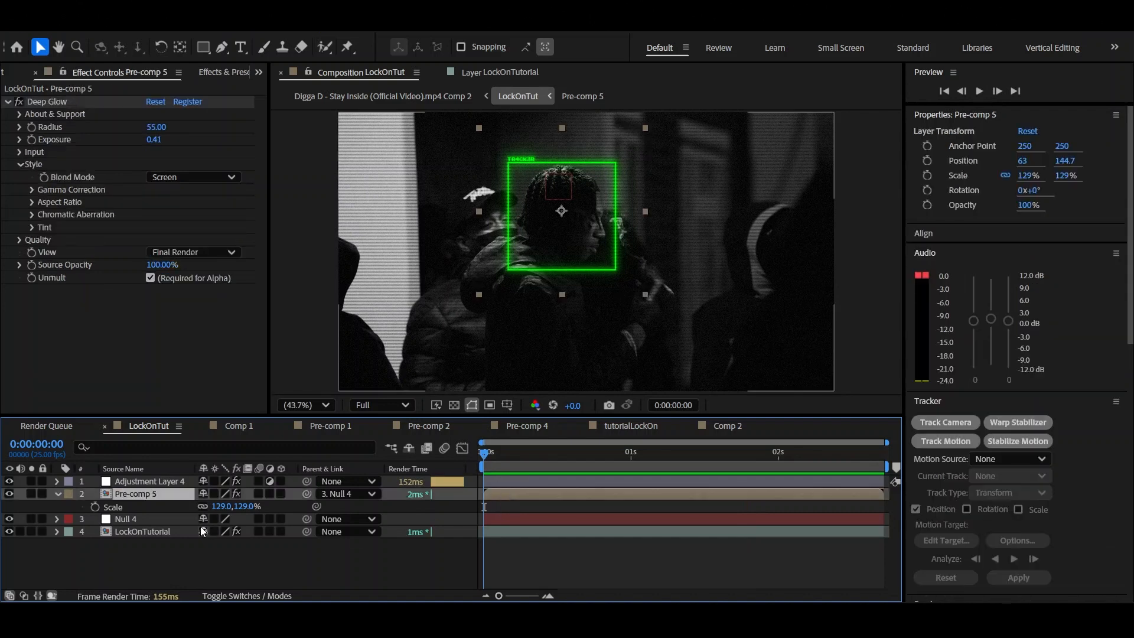
key("alt+shift+s")
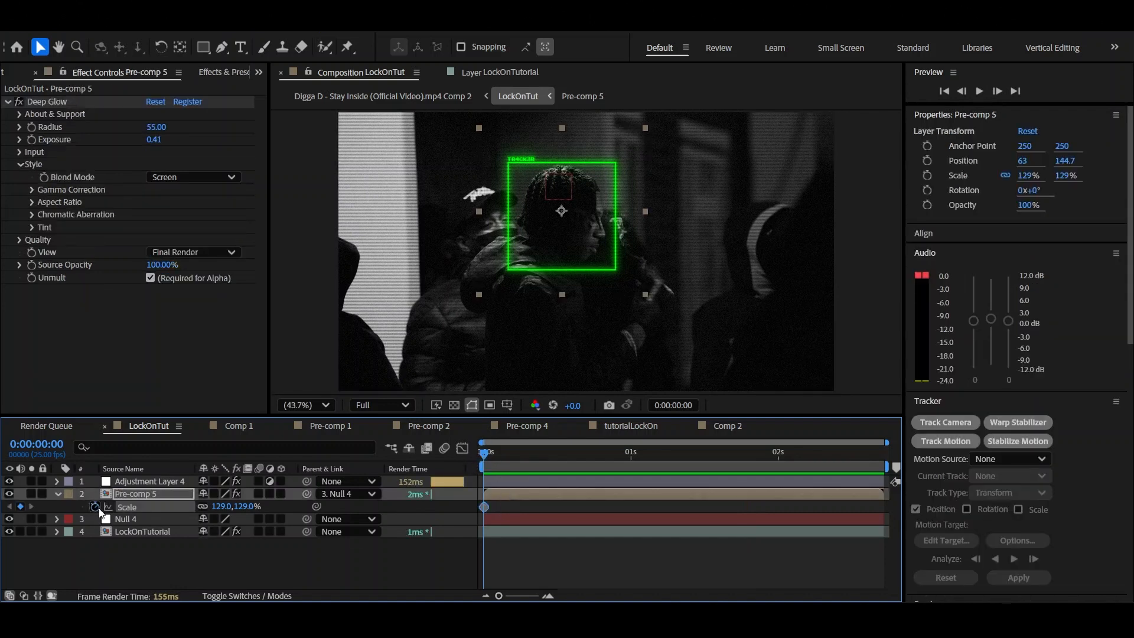
left_click(532, 456)
left_click_drag(526, 507, 520, 507)
left_click_drag(517, 454, 478, 464)
type("0")
key("Return")
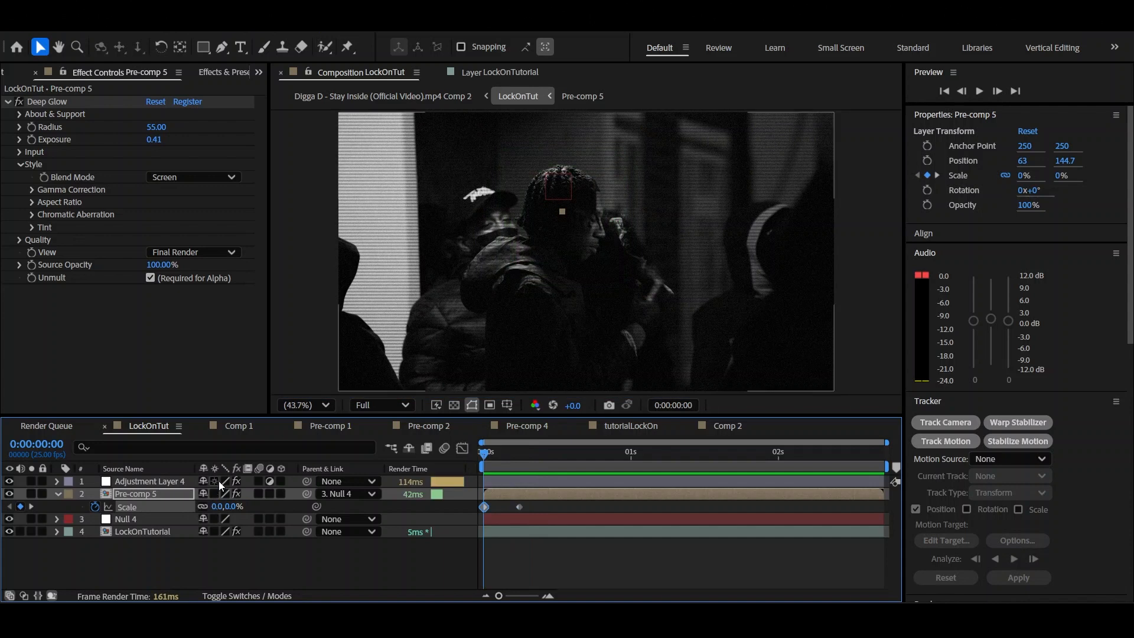
Keyframe Pre-comp 5's opacity from 0% at the start to 100% at about frame 3, and preview the lock-on intro
key("t")
left_click(358, 510)
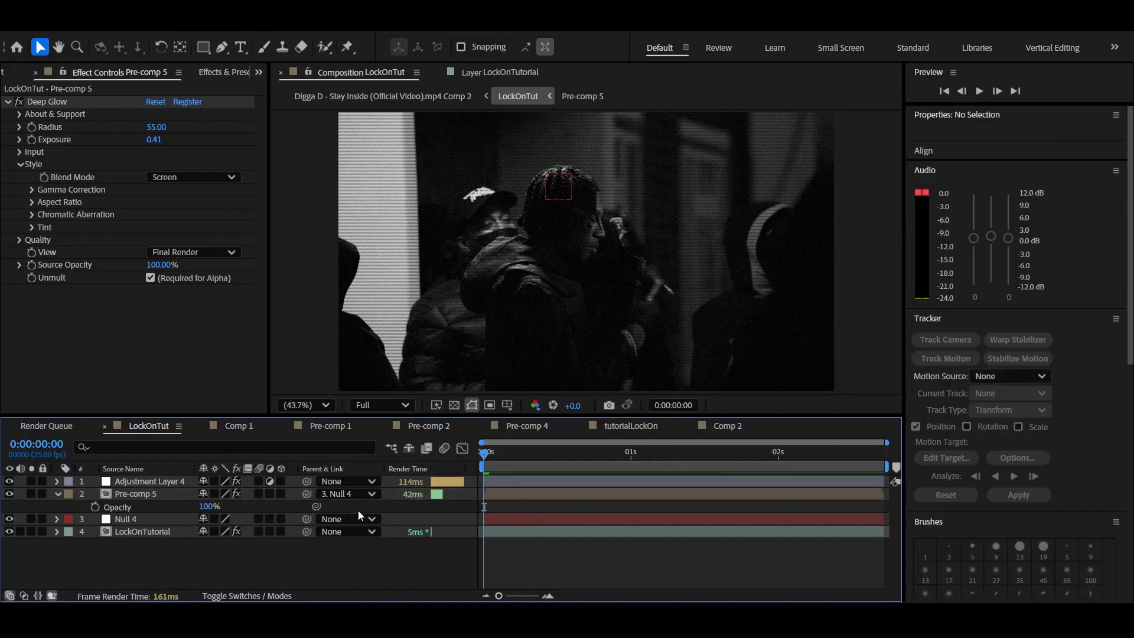
left_click(94, 506)
left_click(487, 507)
left_click_drag(487, 508, 501, 507)
left_click_drag(211, 506, 150, 516)
key("u")
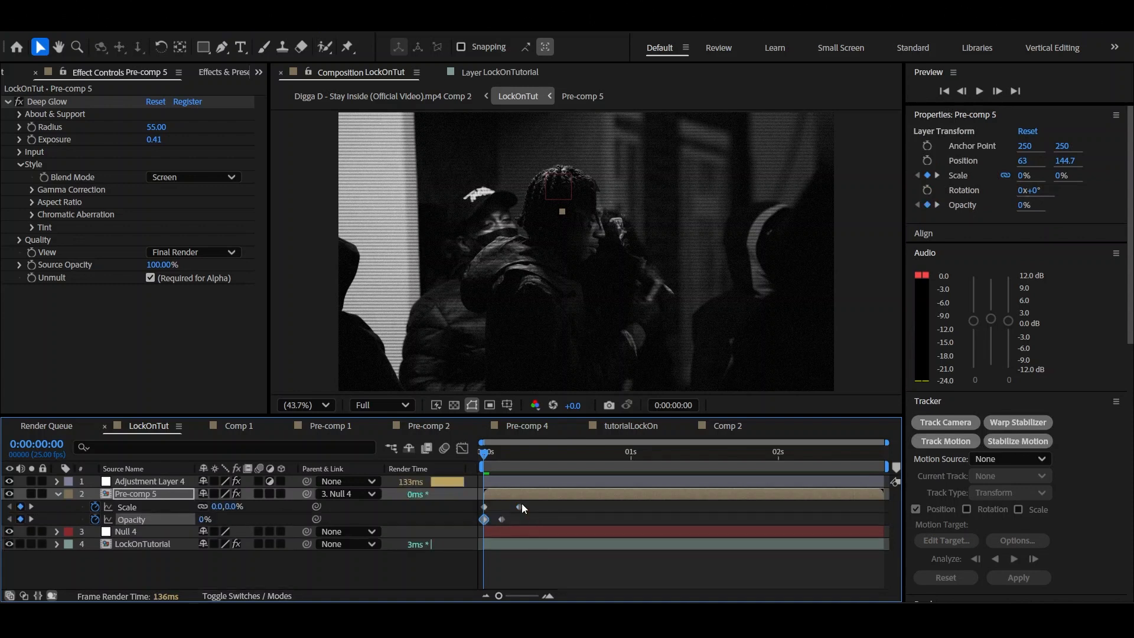
key("space")
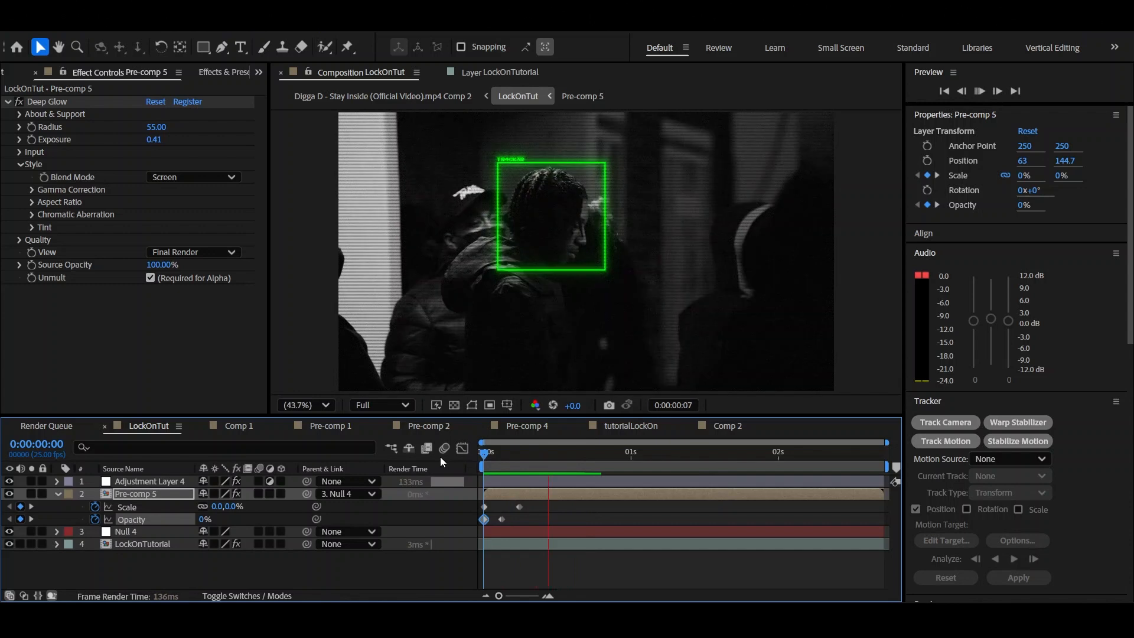
key("space")
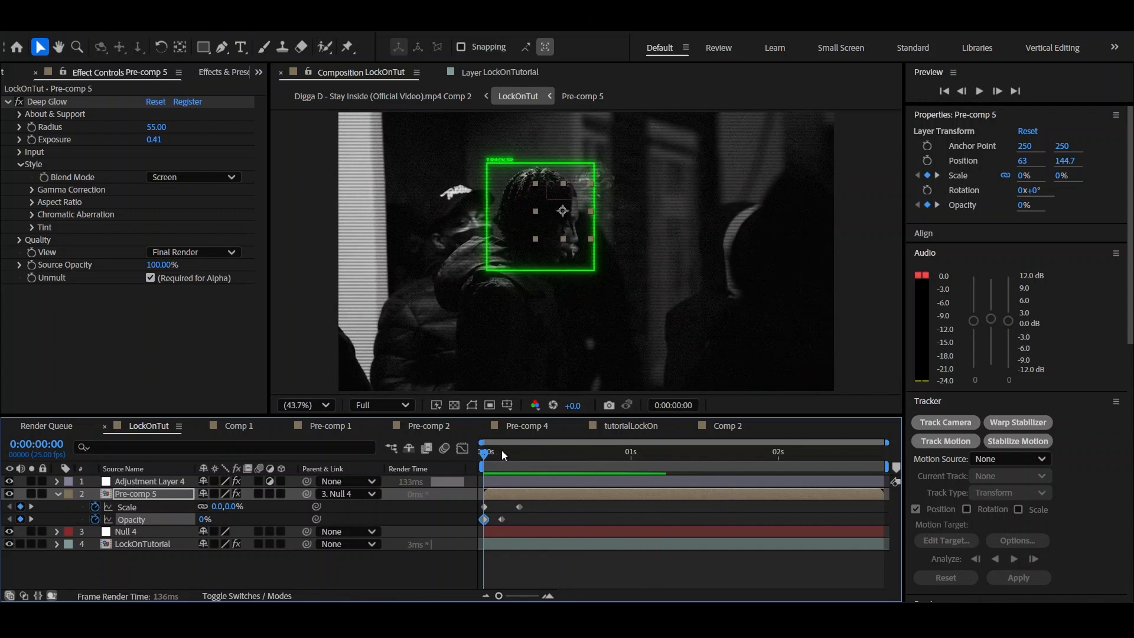
Enable motion blur for Pre-comp 5 and the composition, and preview the box's scale-in animation
left_click(500, 451)
left_click(266, 496)
left_click(588, 529)
left_click_drag(496, 453, 527, 441)
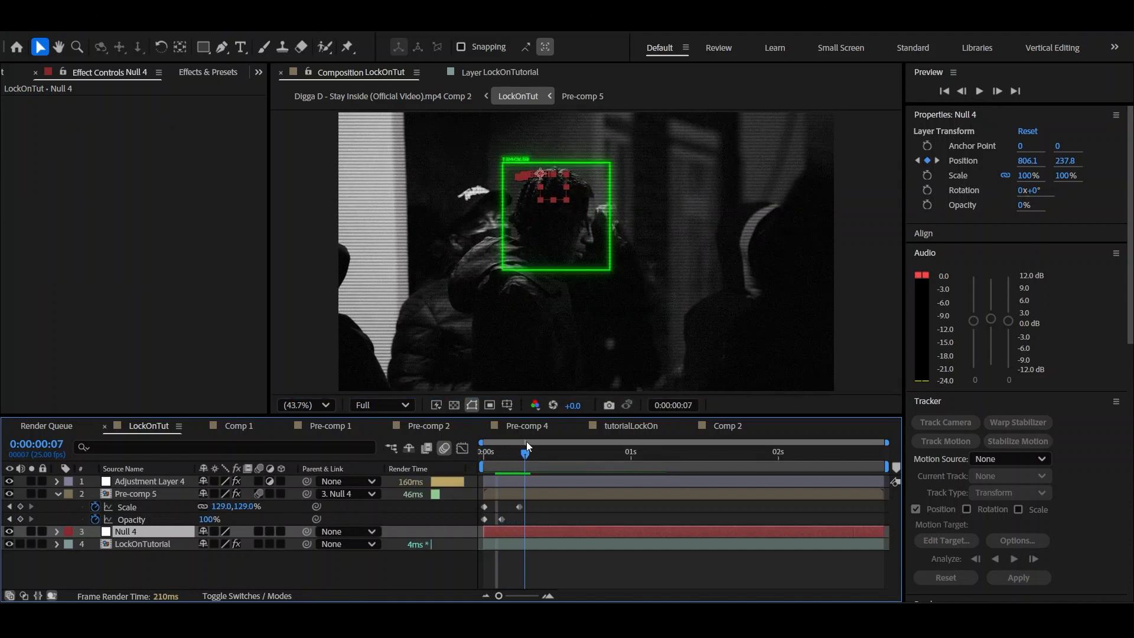
key("space")
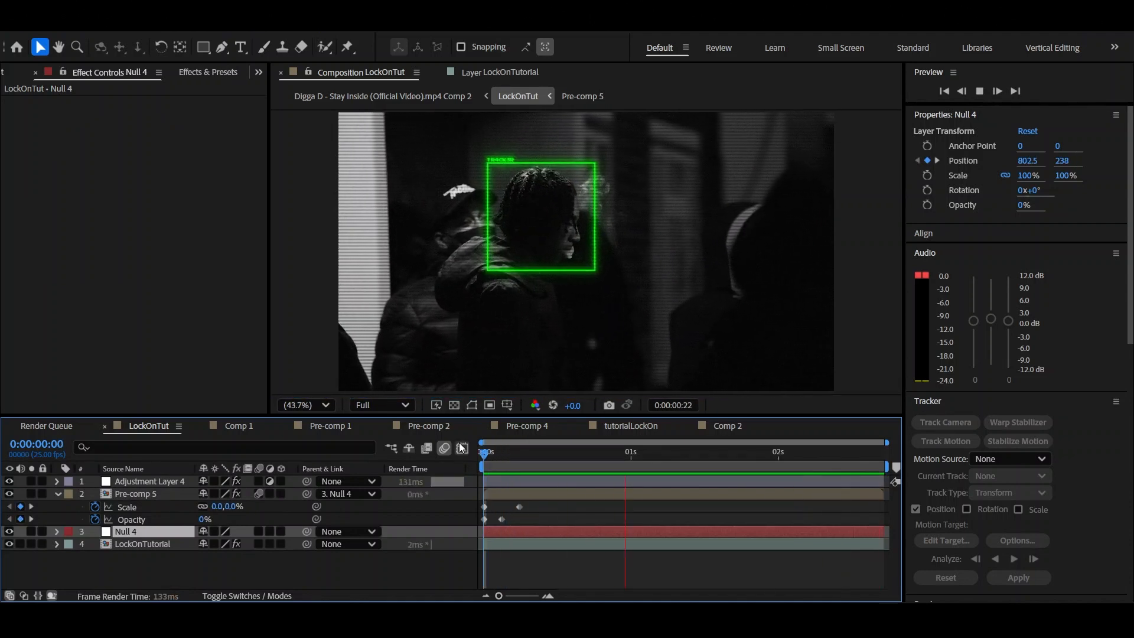